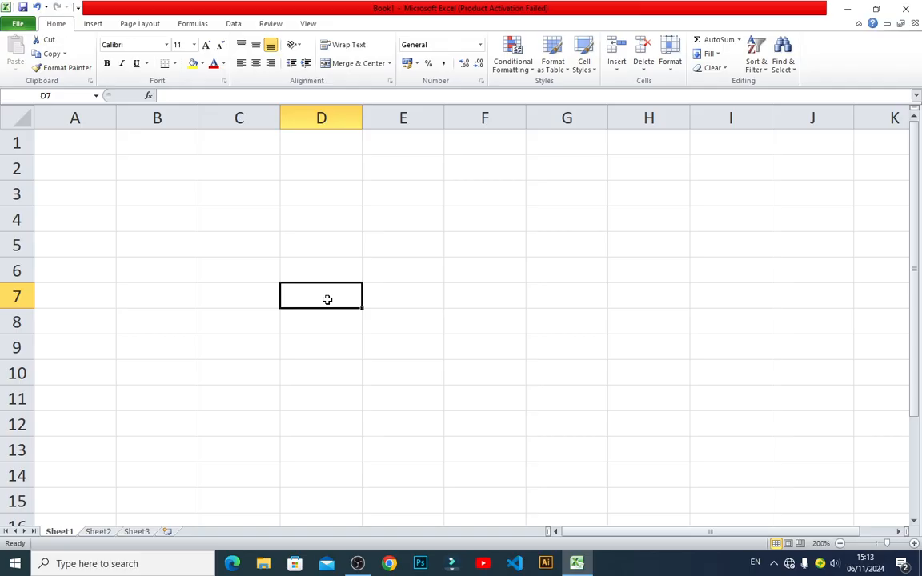
- Enter the function name AVERAGEIF as a plain text label in cell D7
text(=aver)
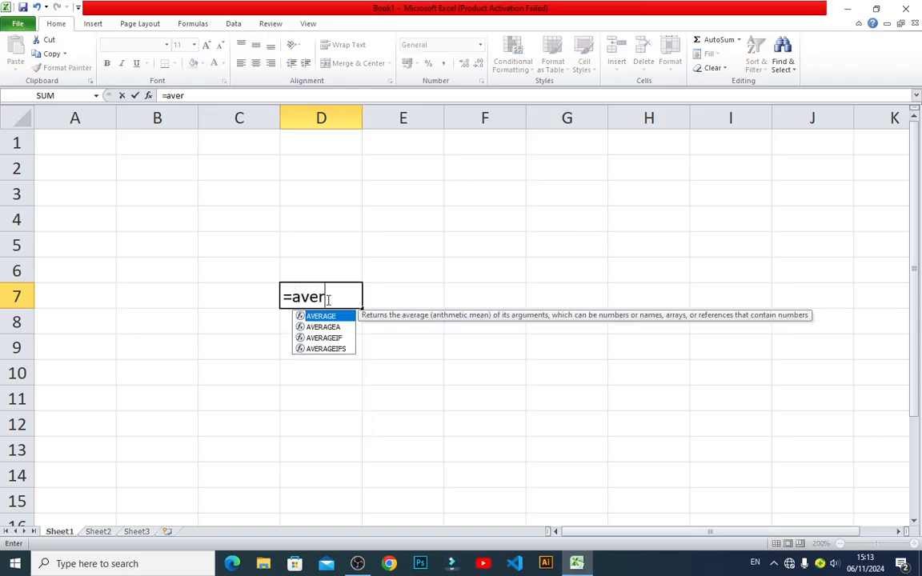
key(BackSpace)
key(BackSpace)
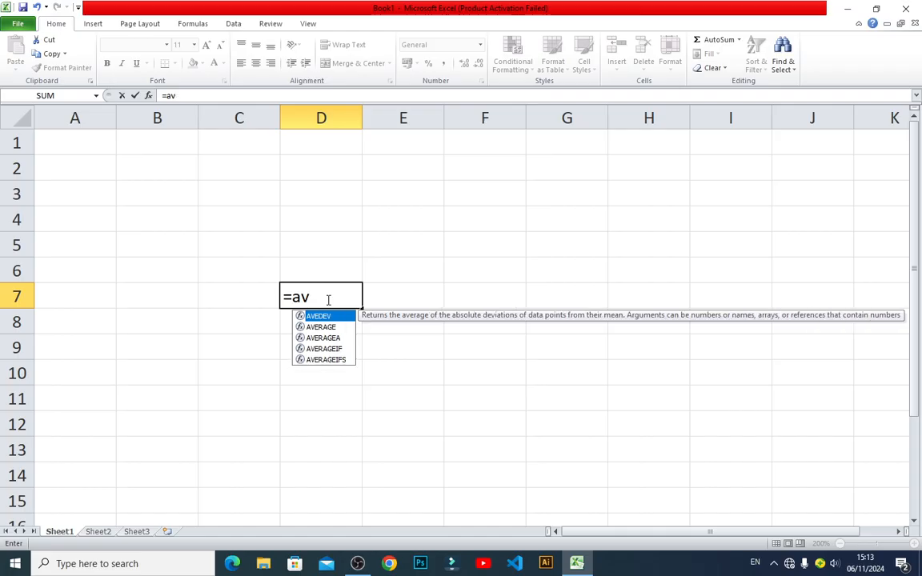
double_click(336, 348)
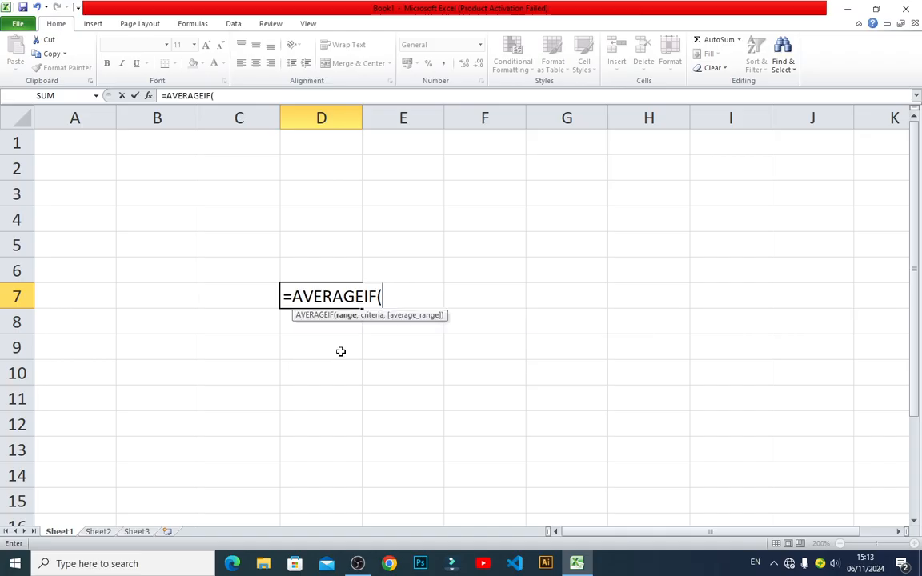
click(293, 297)
key(BackSpace)
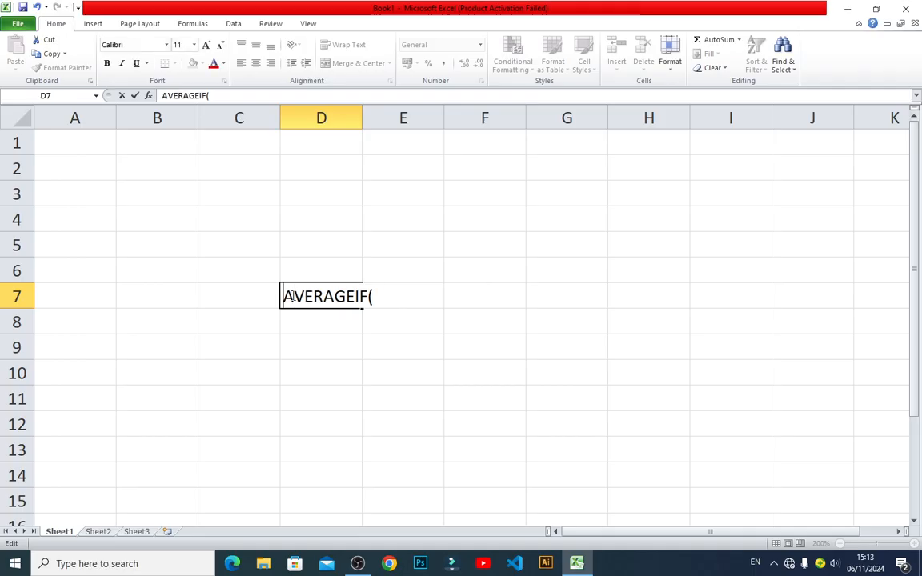
key(Right)
key(Right)
key(End)
key(BackSpace)
key(Return)
text(#)
key(BackSpace)
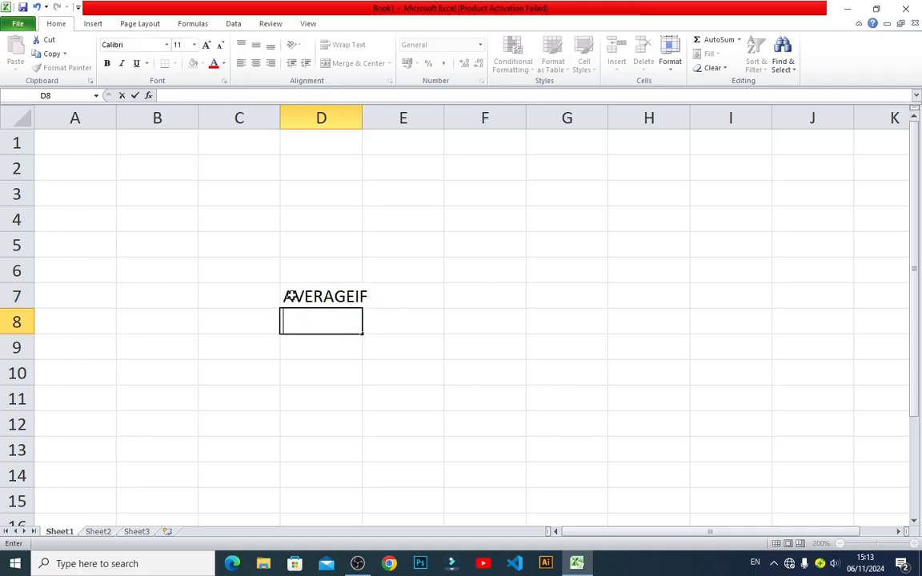
- Enter the year 2001 in cell G7
click(488, 311)
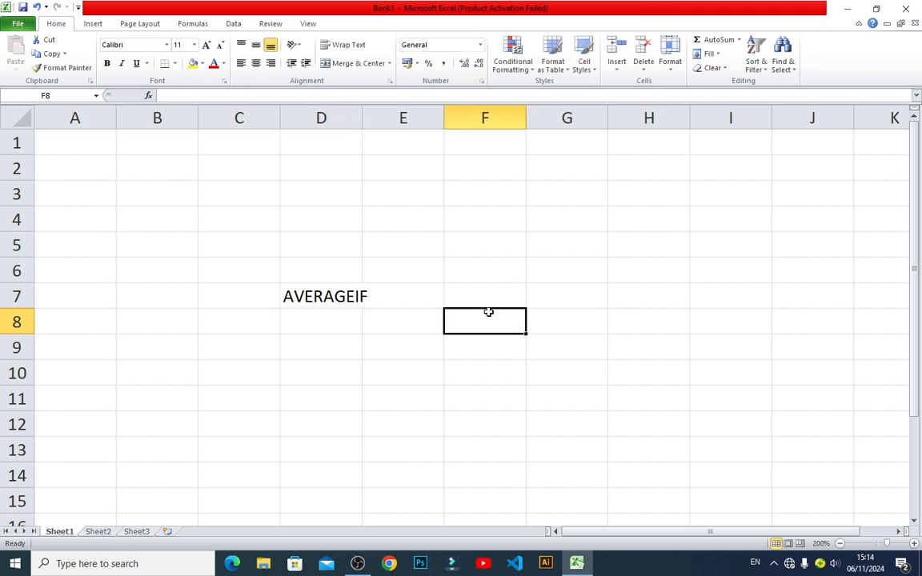
key(Up)
key(Right)
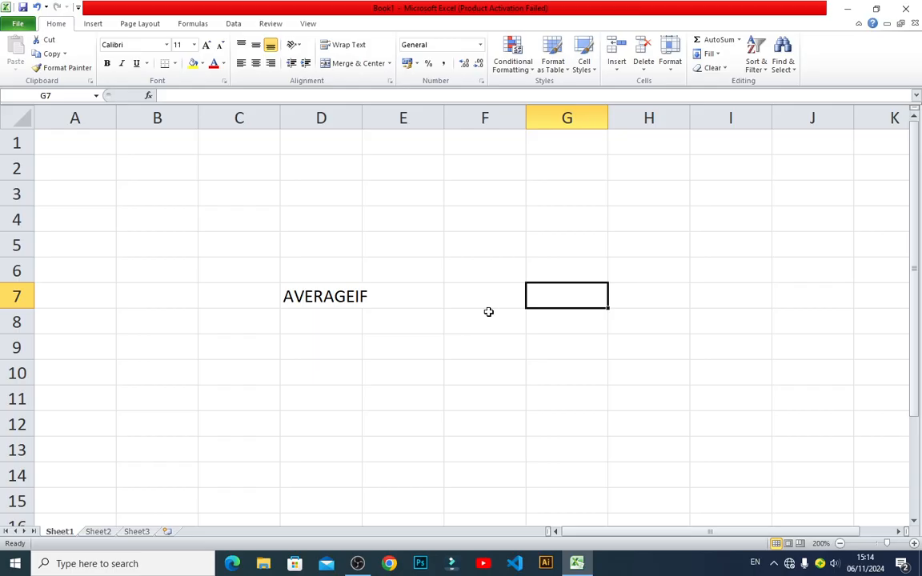
text(2001)
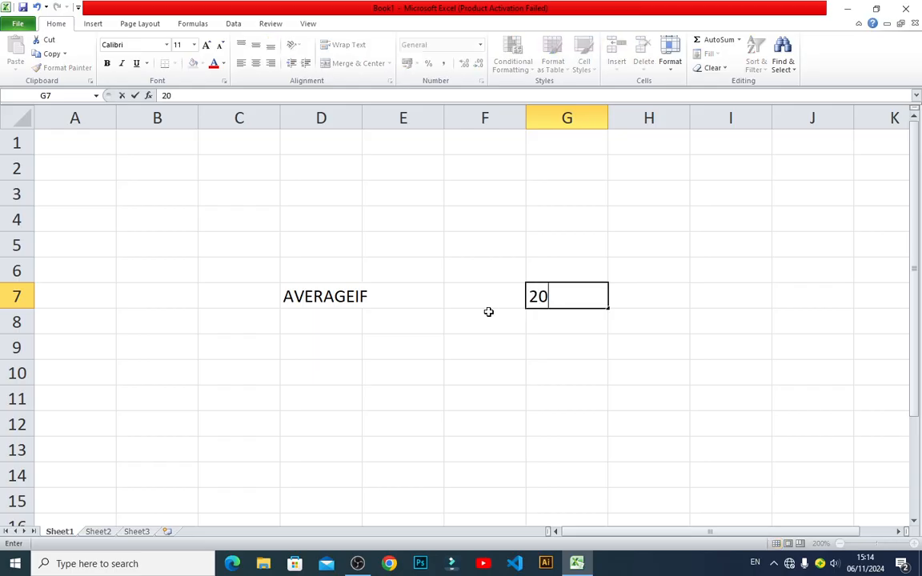
key(Return)
key(Up)
key(Right)
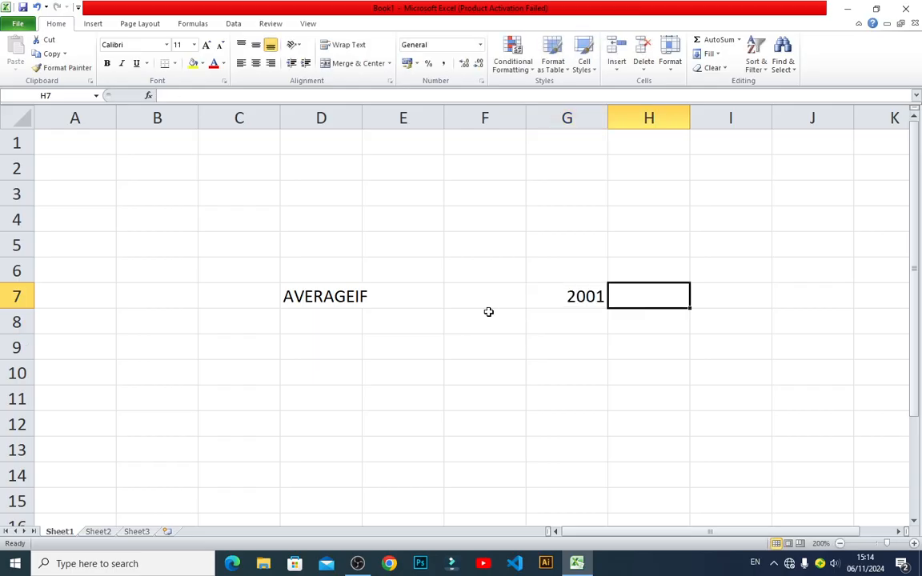
- Add the column headers Years, Course and income in cells G6, H6 and I6
key(Up)
key(Left)
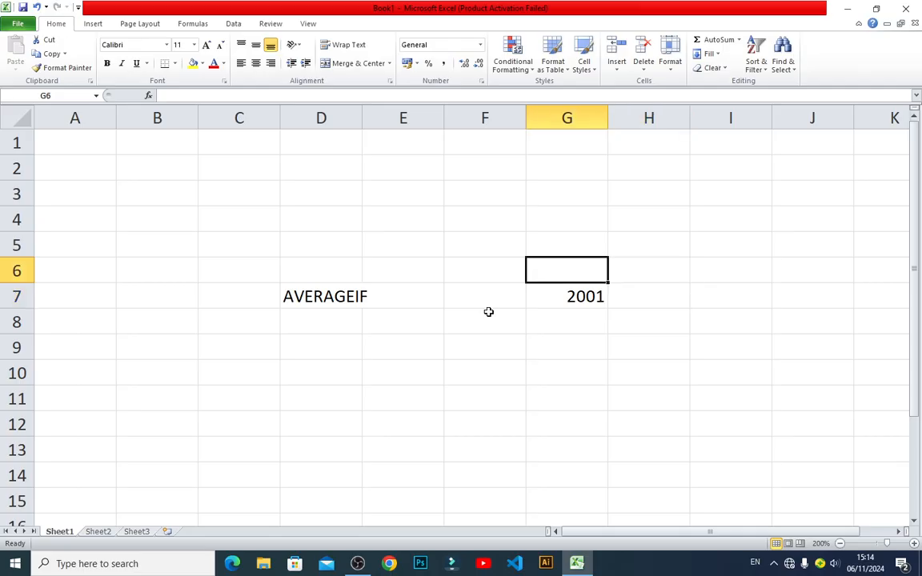
text(Years)
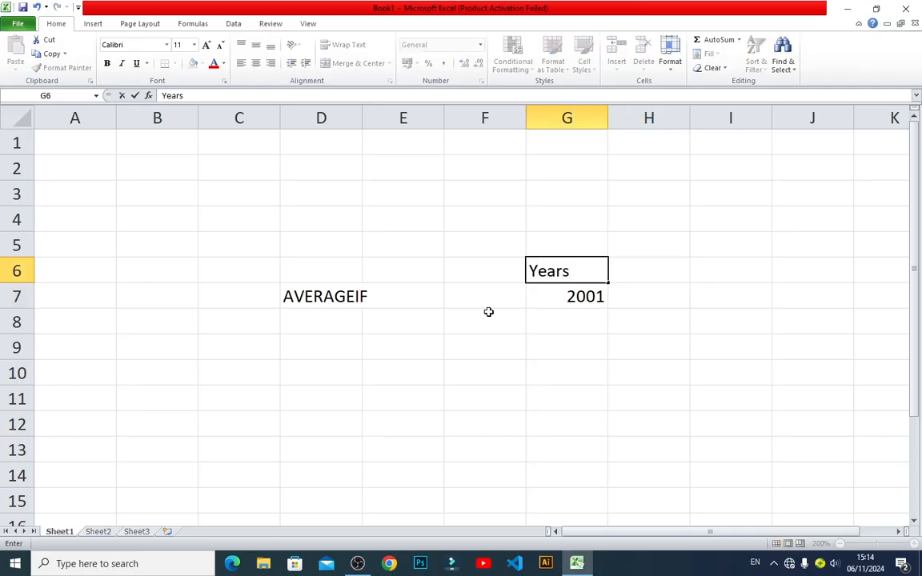
key(Right)
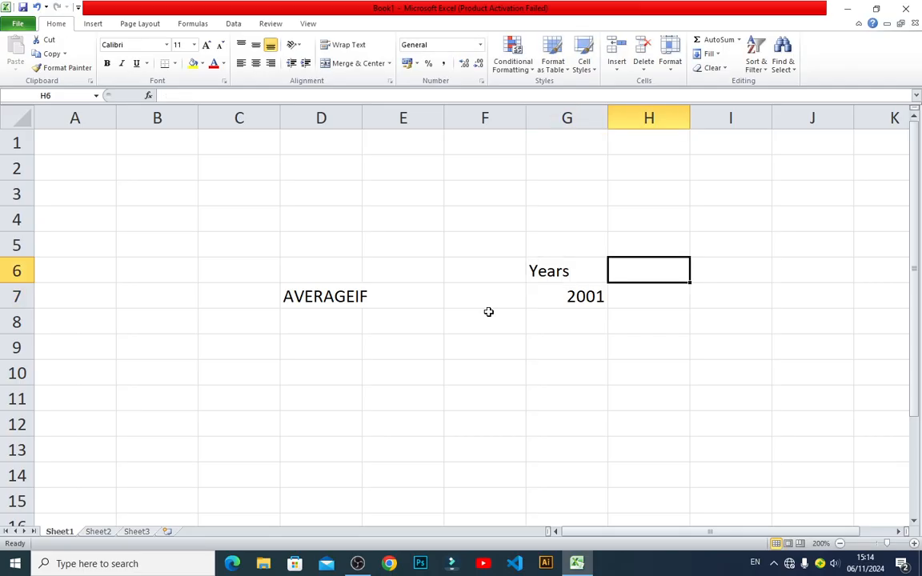
text(Course)
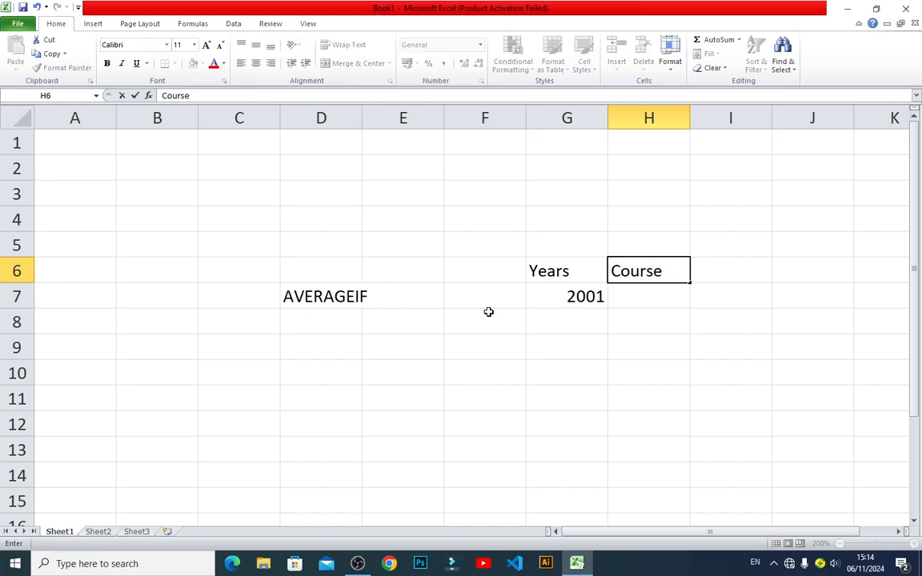
key(Return)
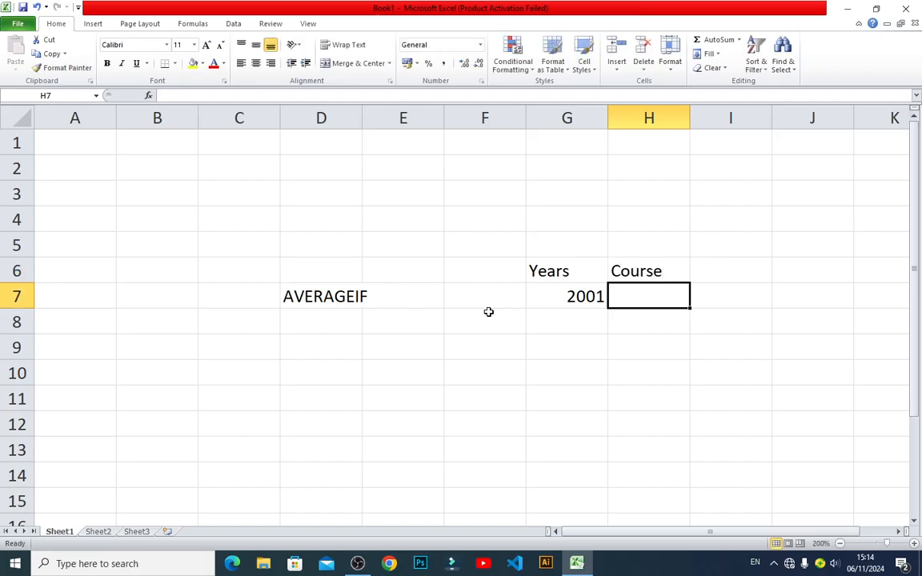
key(Up)
key(Right)
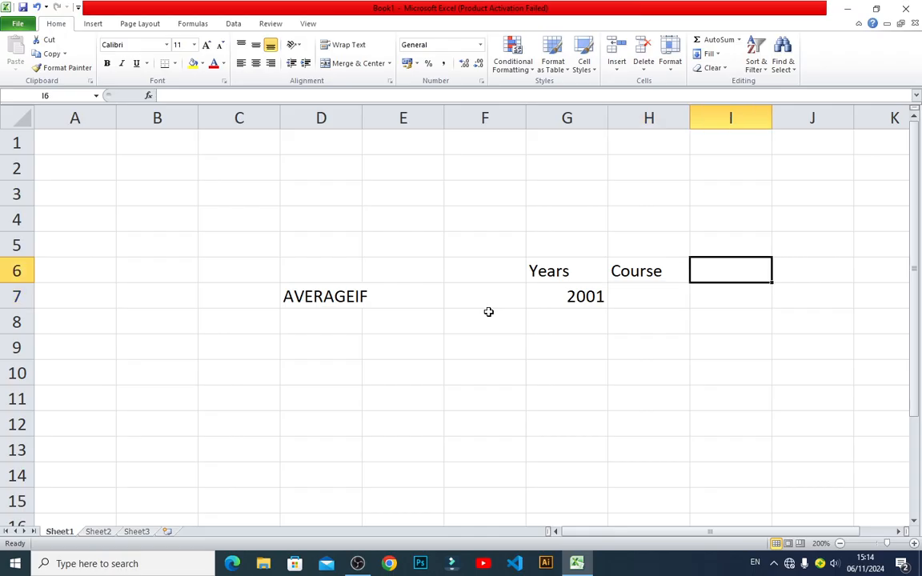
text(income)
key(Return)
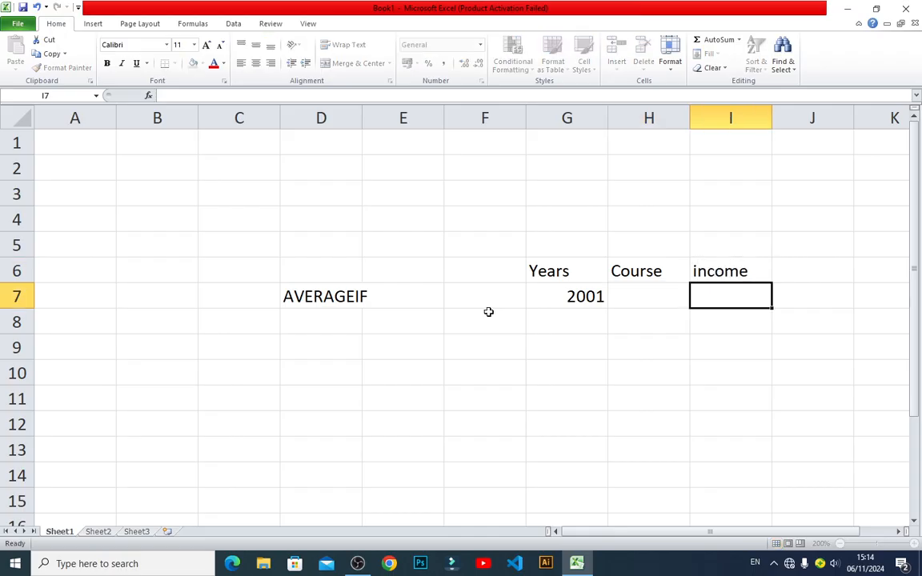
- Complete the 2001 record in row 7 with course it and income 2000
key(Left)
key(Left)
key(Right)
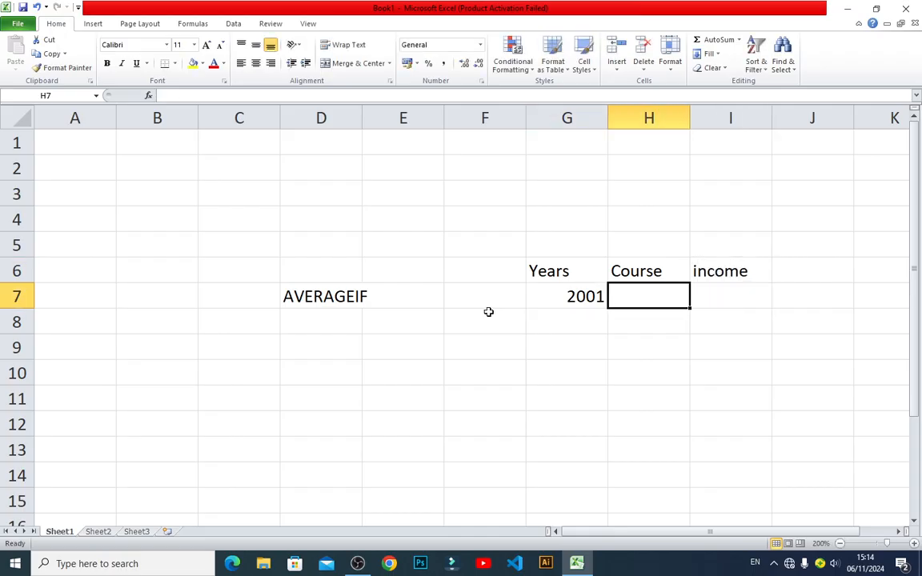
text(it)
key(Tab)
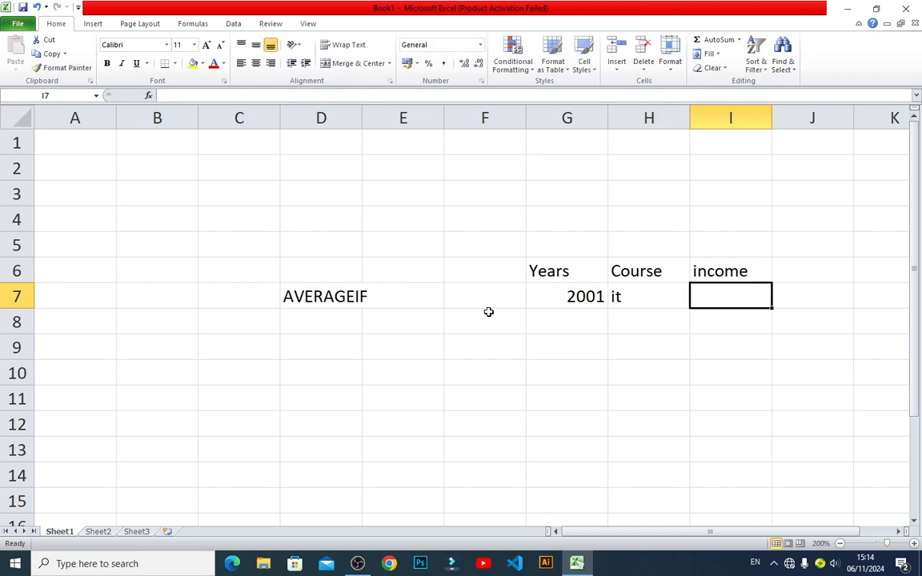
text(2000)
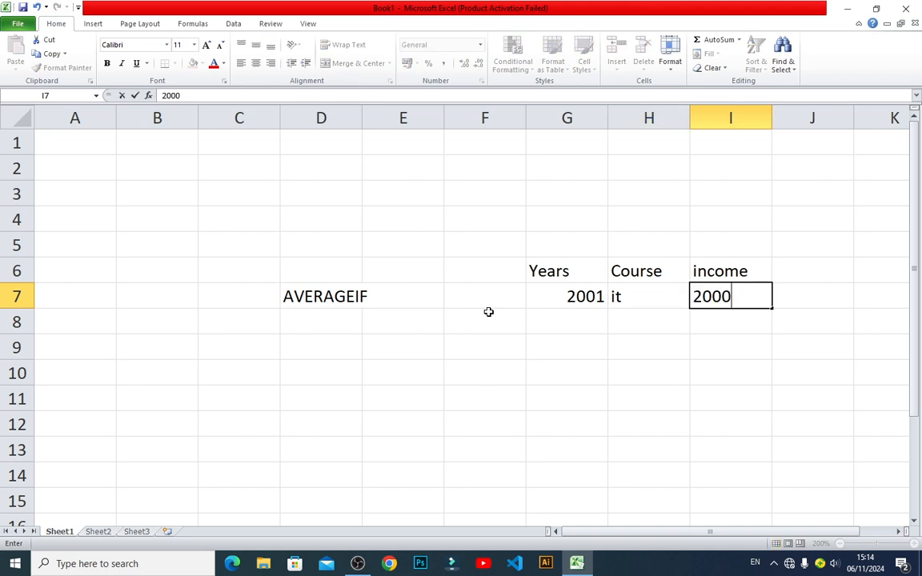
key(Return)
- Fill row 8 of the table with year 2002, course autocad and income 1500
key(Left)
key(Left)
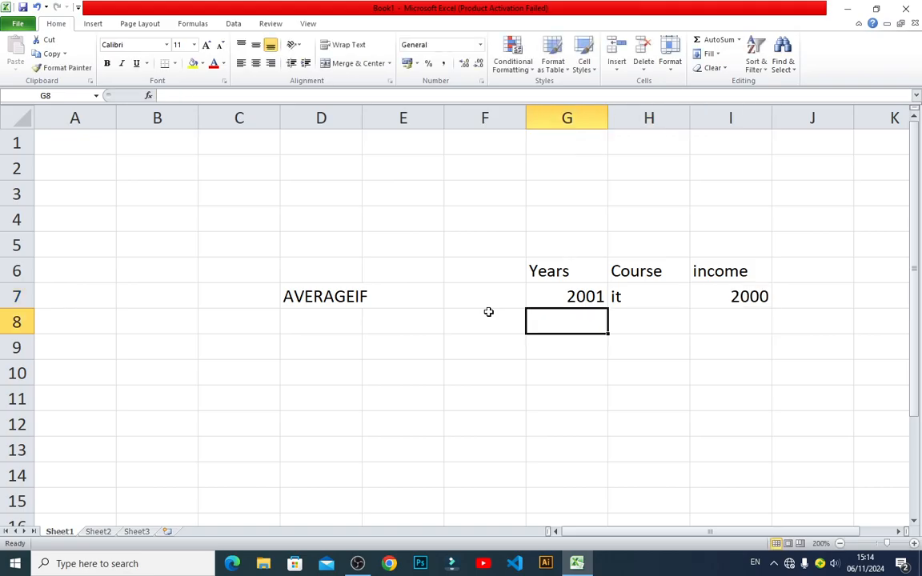
text(2002)
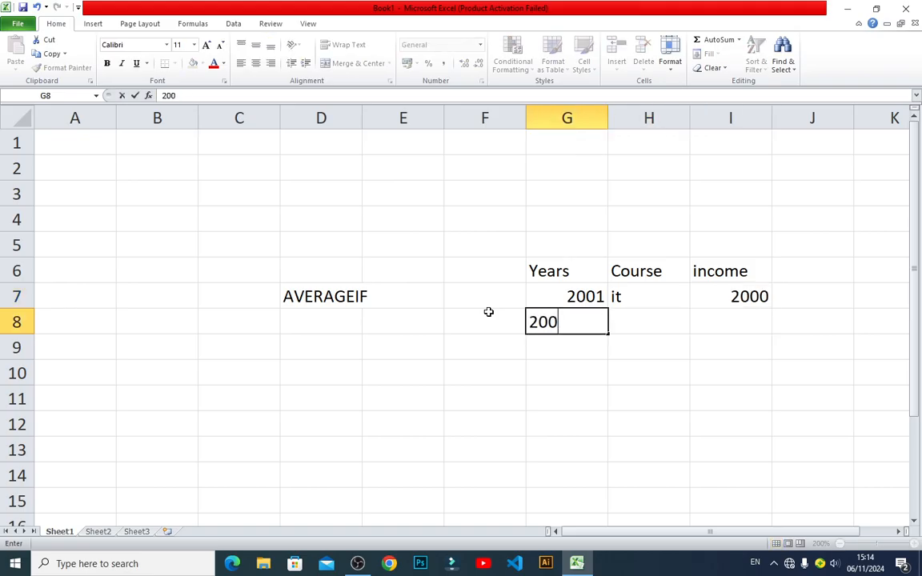
key(Return)
key(Up)
key(Right)
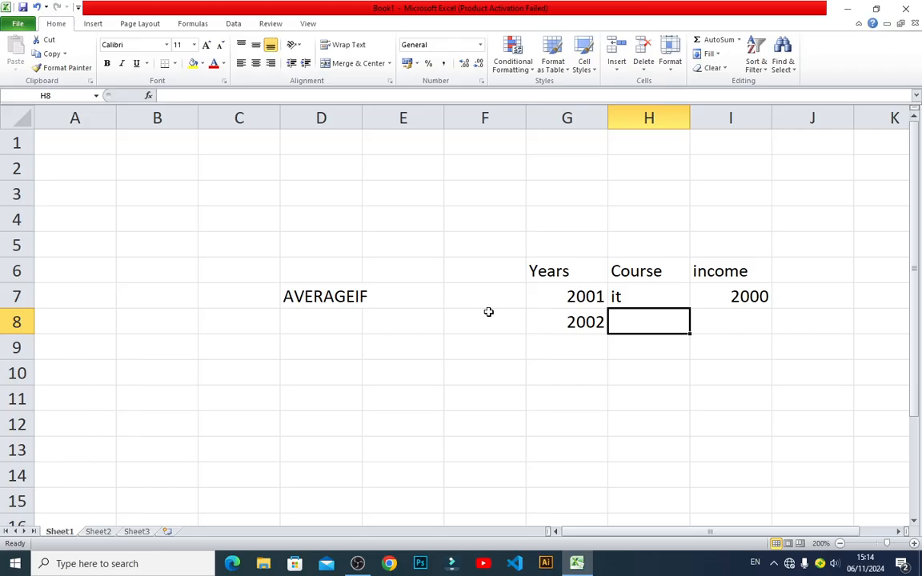
text(autocad)
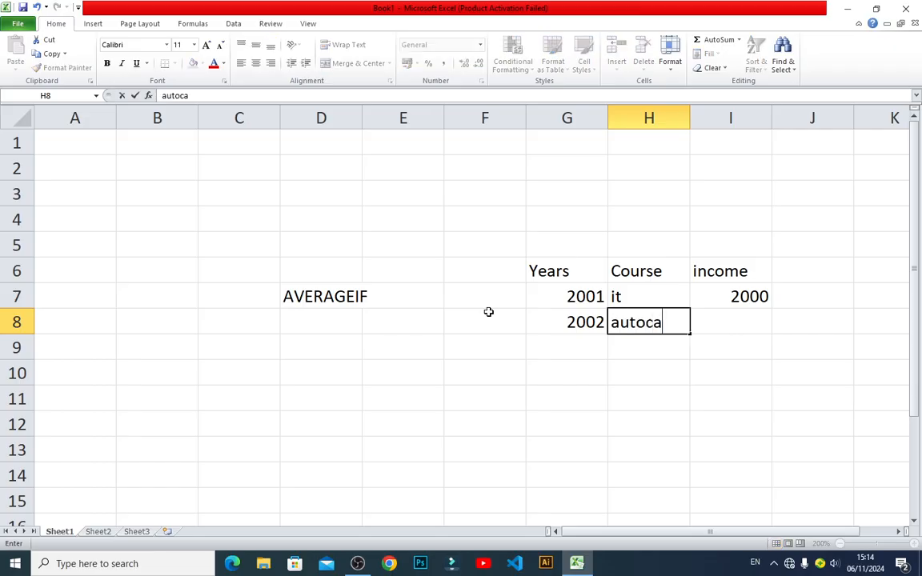
key(Tab)
text(1500)
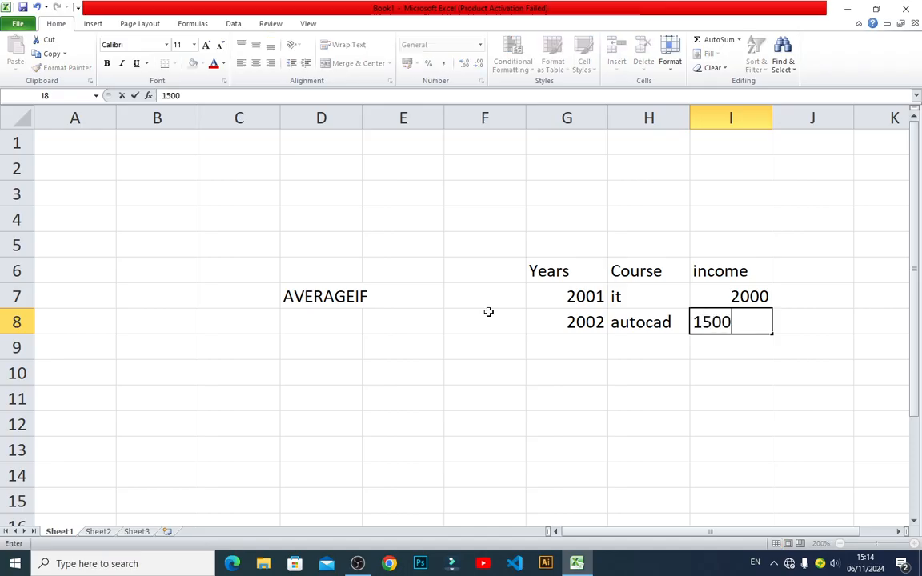
key(Return)
- Fill row 9 of the table with year 2001, course autocad and income 500
key(Left)
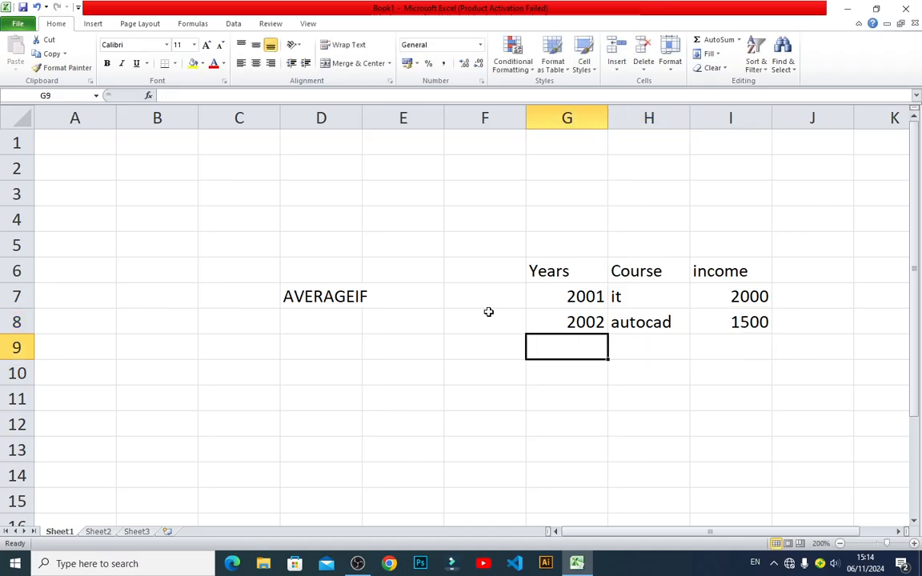
text(2001)
key(Tab)
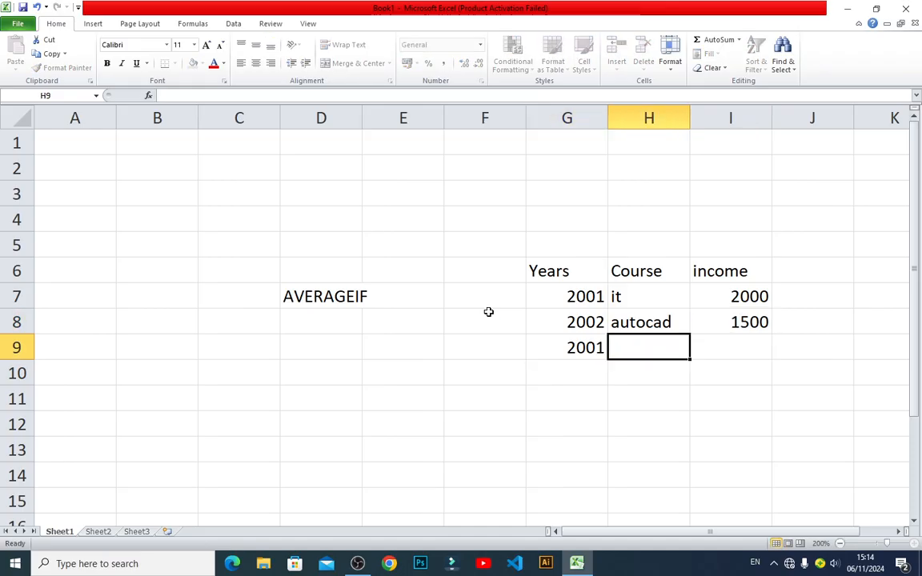
key(Tab)
key(Left)
text(autoca)
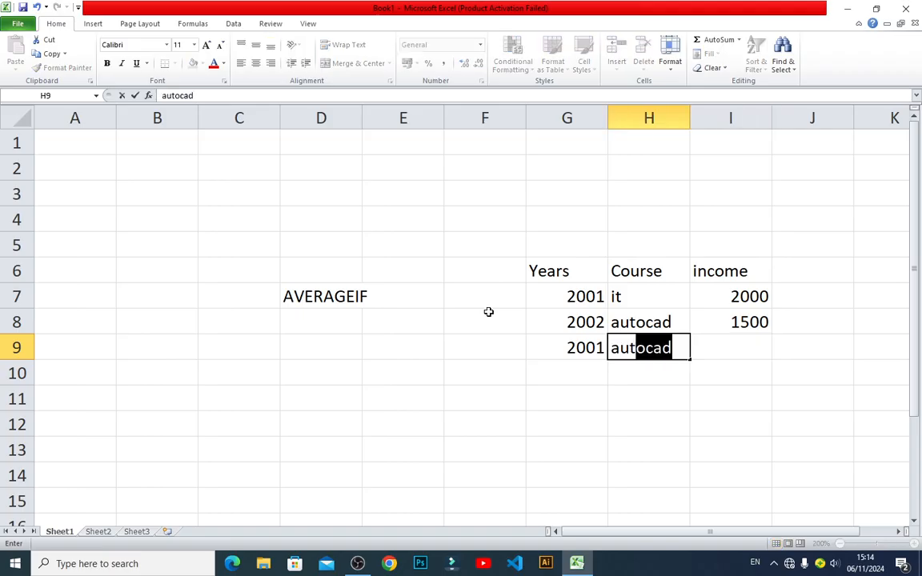
key(Tab)
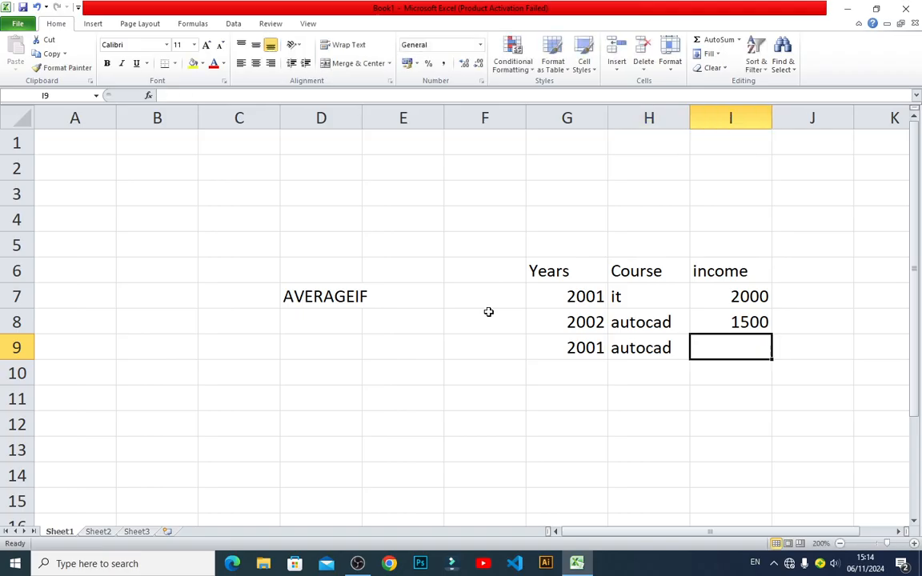
text(500)
key(Return)
- Fill row 10 of the table with year 2002, course it and income 3000
key(Left)
key(Left)
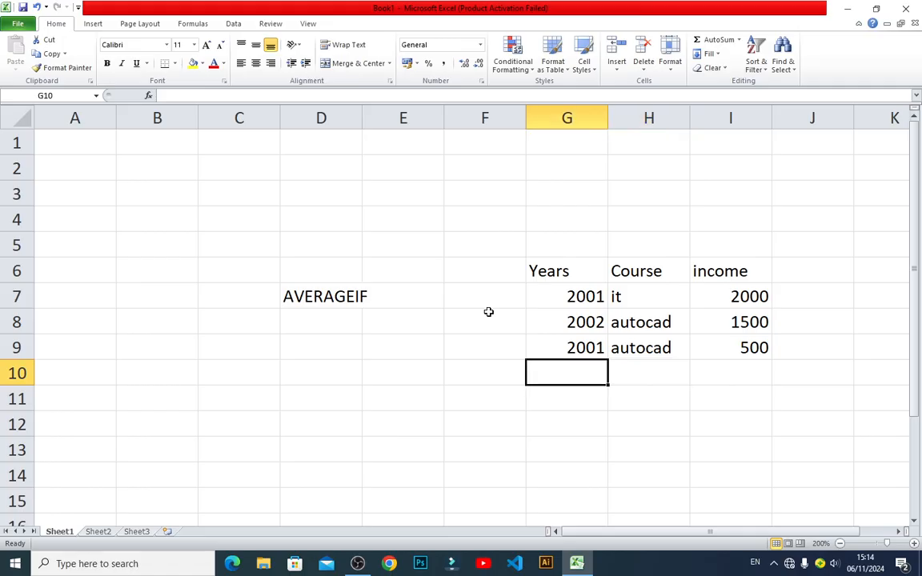
text(2)
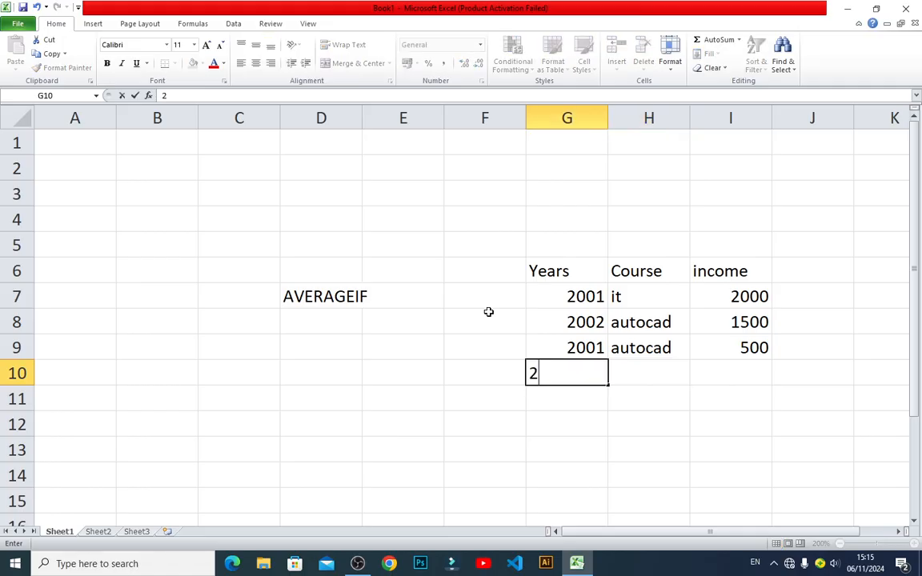
text(002)
key(Tab)
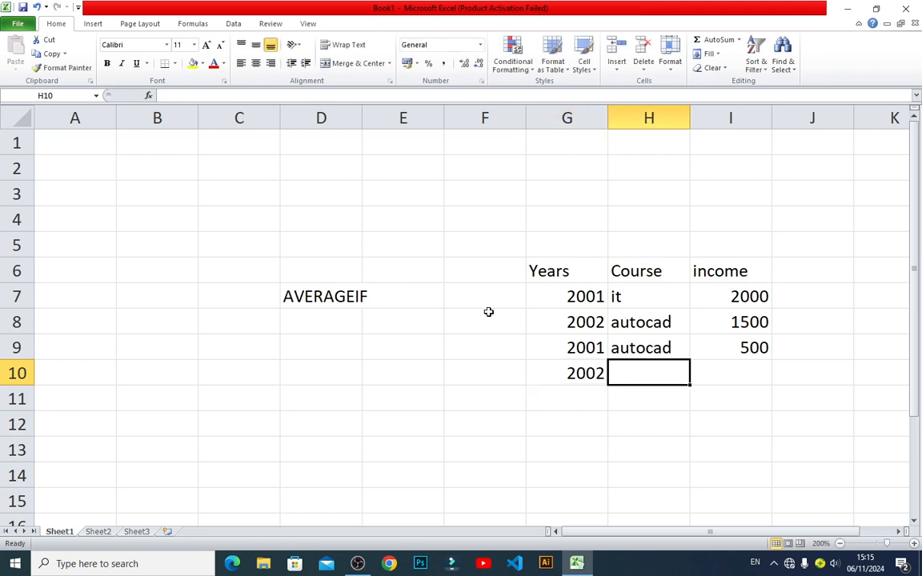
text(it)
key(Tab)
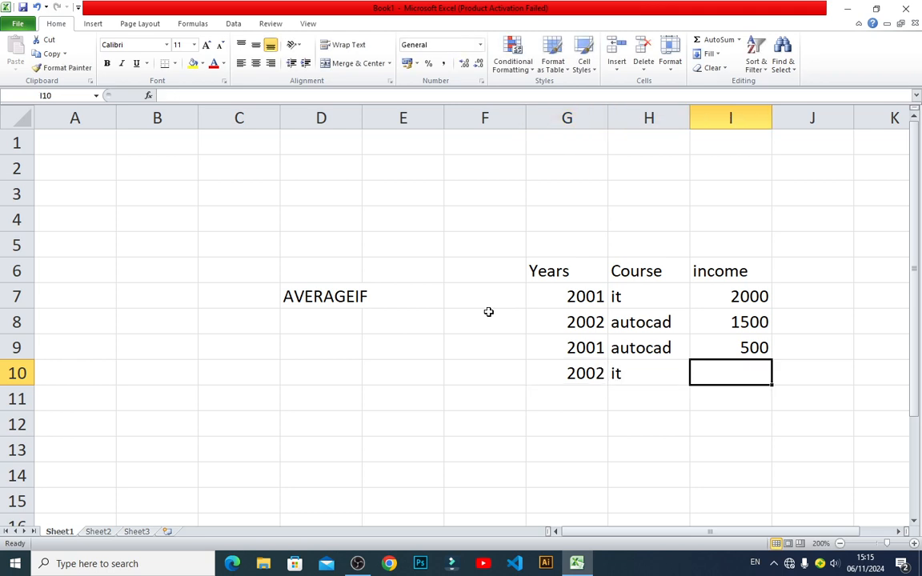
text(3000)
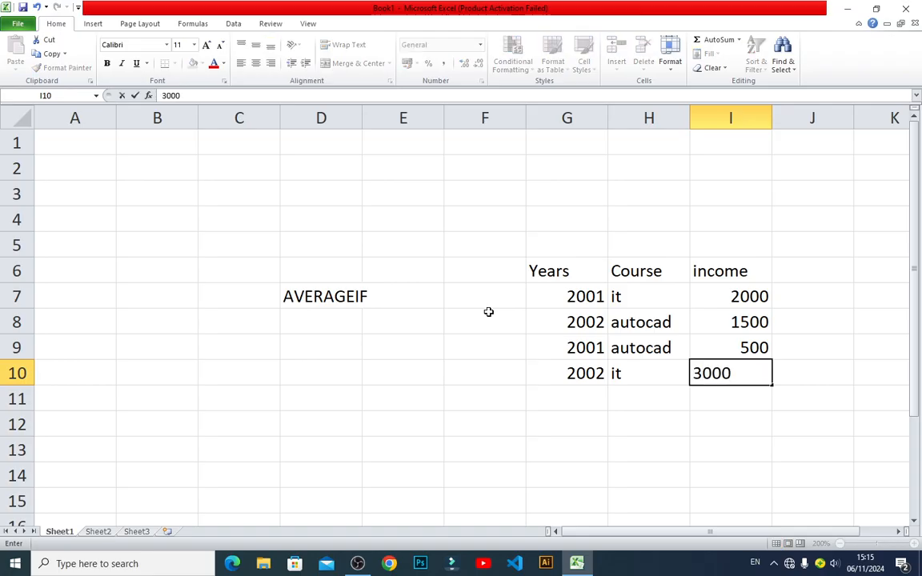
key(Return)
key(Left)
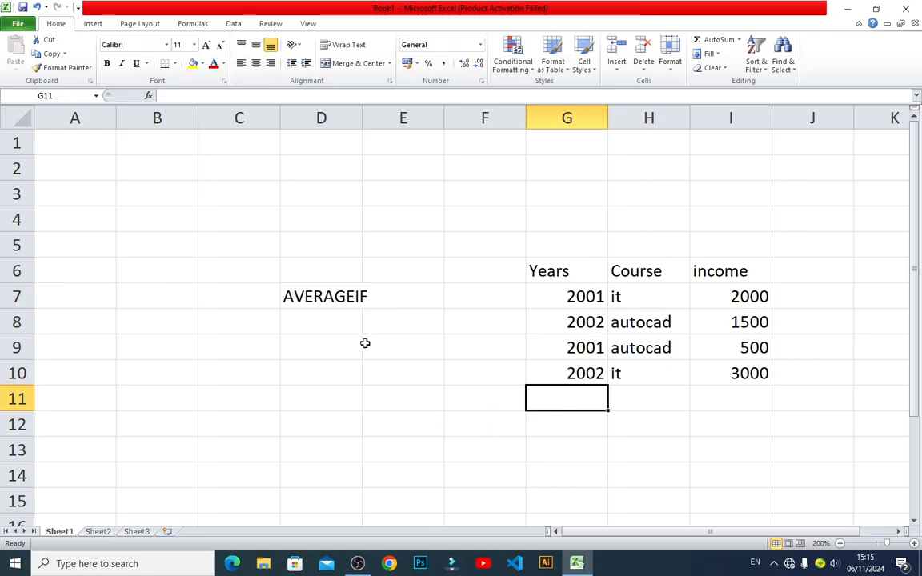
click(413, 422)
click(502, 455)
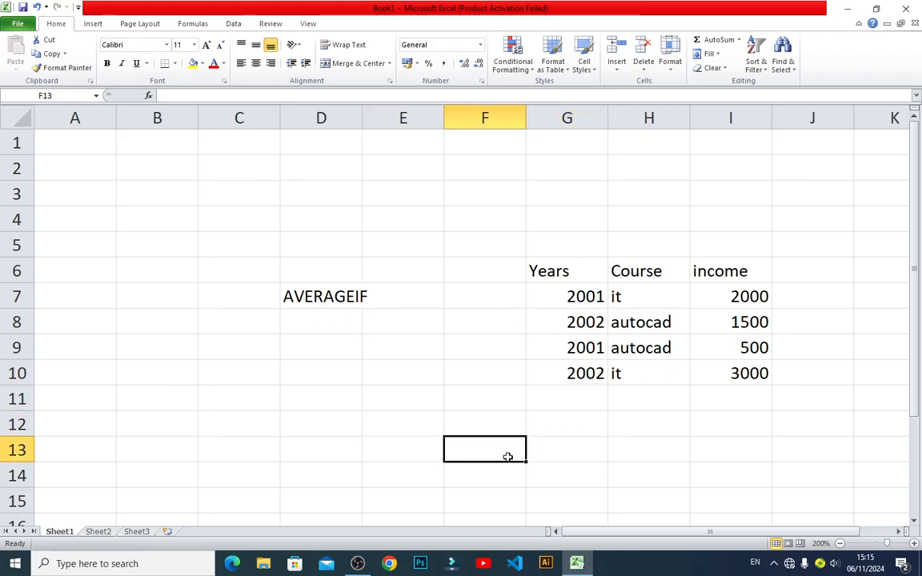
- Start an AVERAGEIF formula in cell F13, up to its opening parenthesis
text(=)
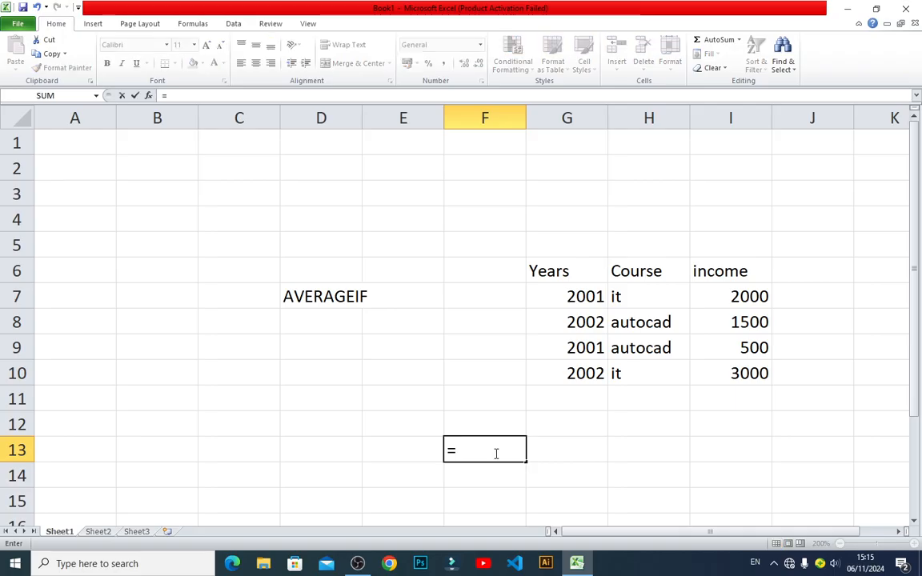
text(averag)
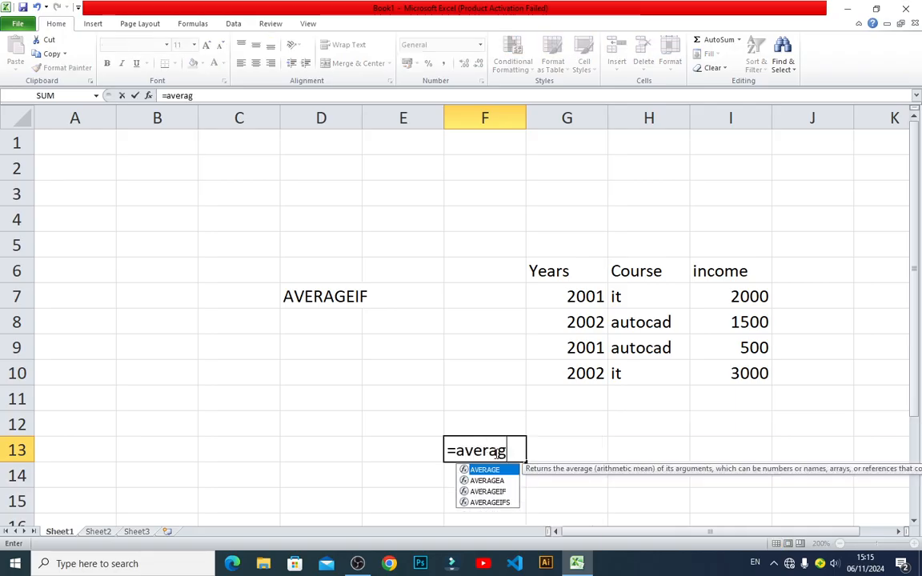
text(if()
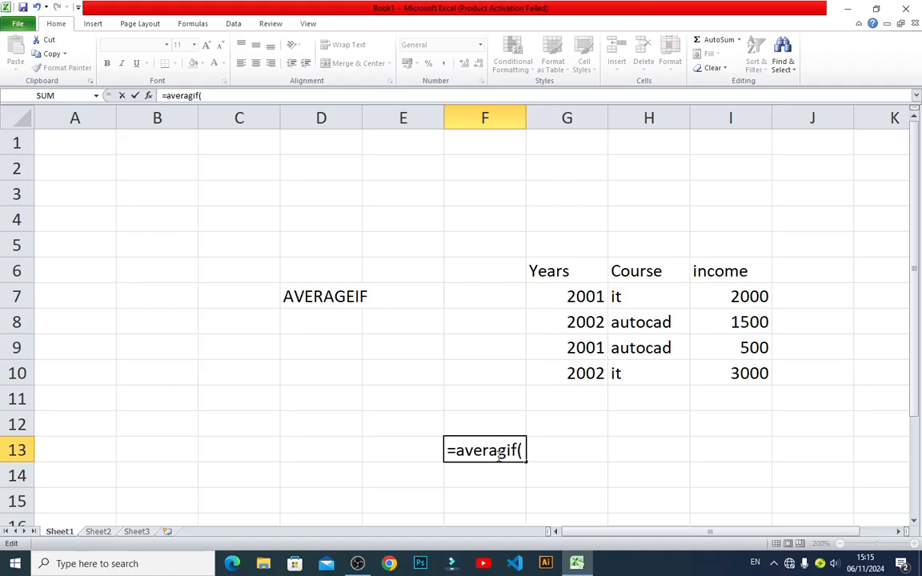
click(510, 453)
text(e)
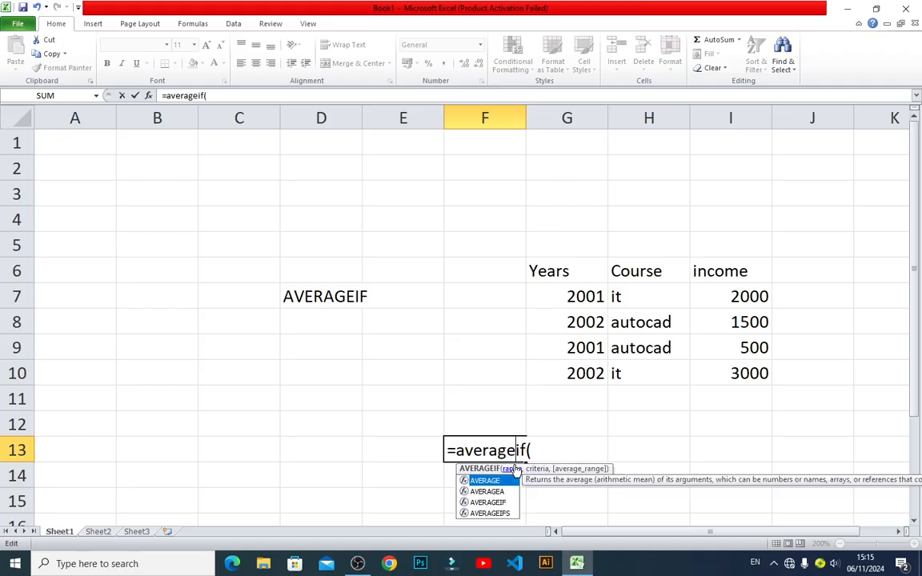
click(531, 451)
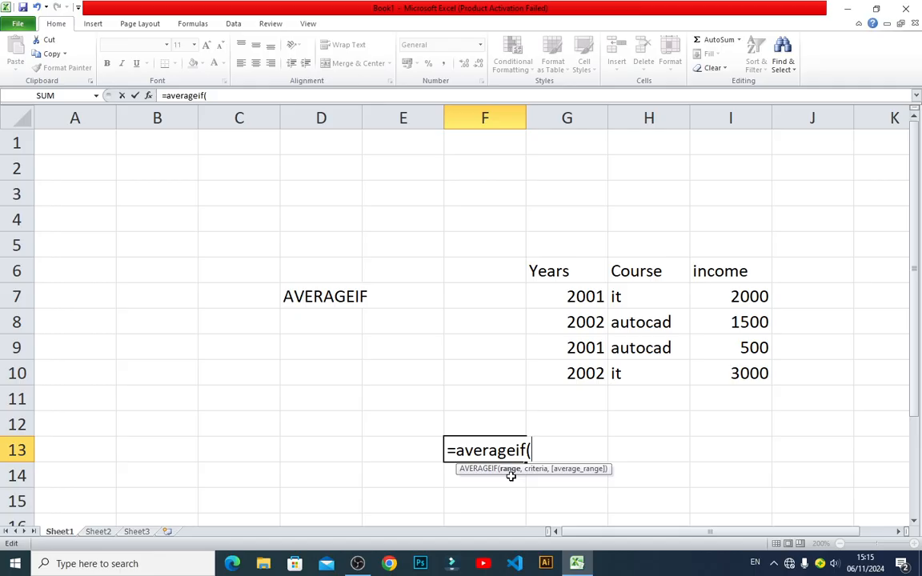
- Complete the F13 formula with range G7:G10, criterion 2001 and average range I7:I10, and enter it
click(585, 294)
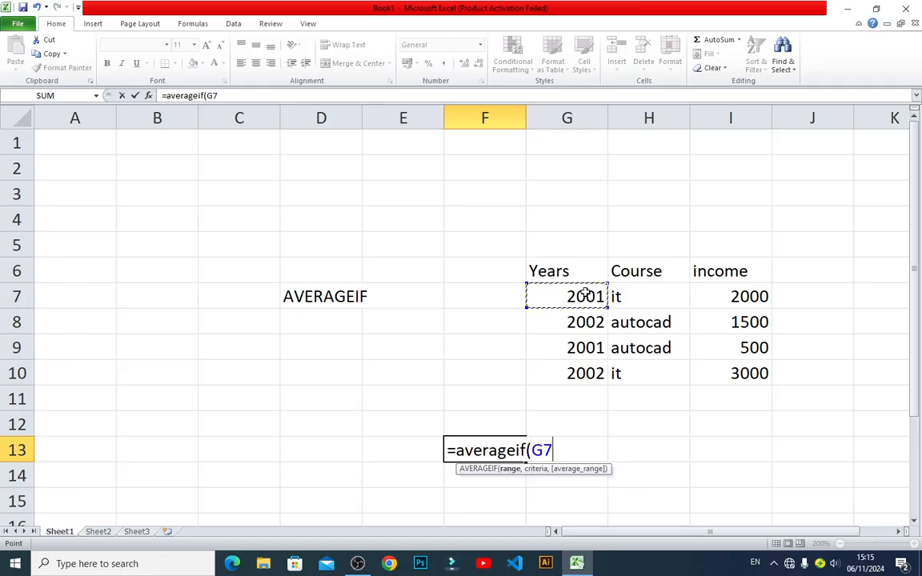
drag(585, 293, 590, 372)
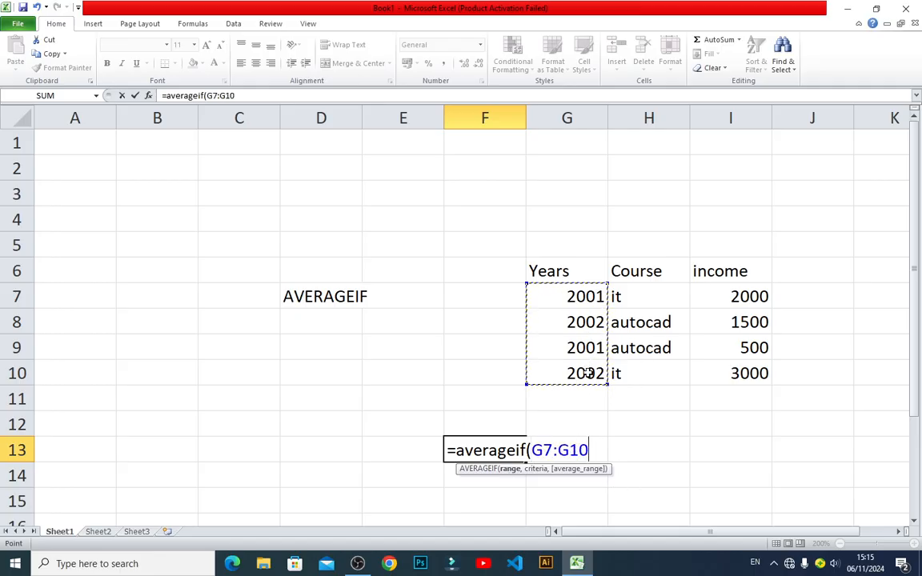
text(,)
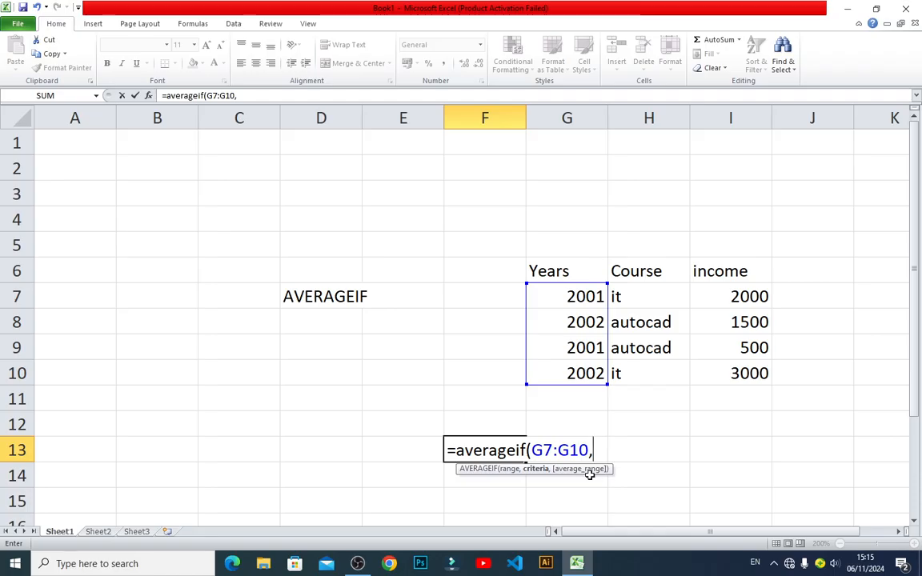
text(2001)
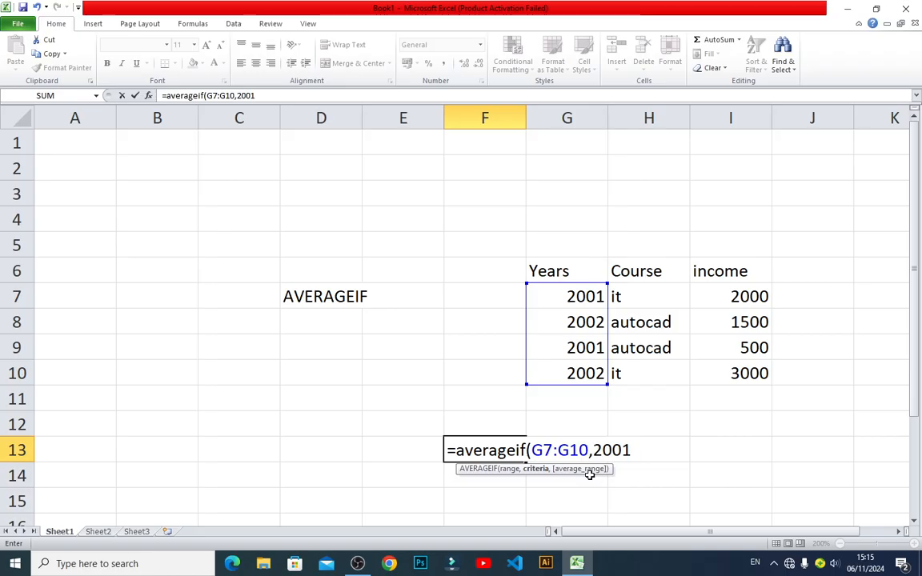
text(,)
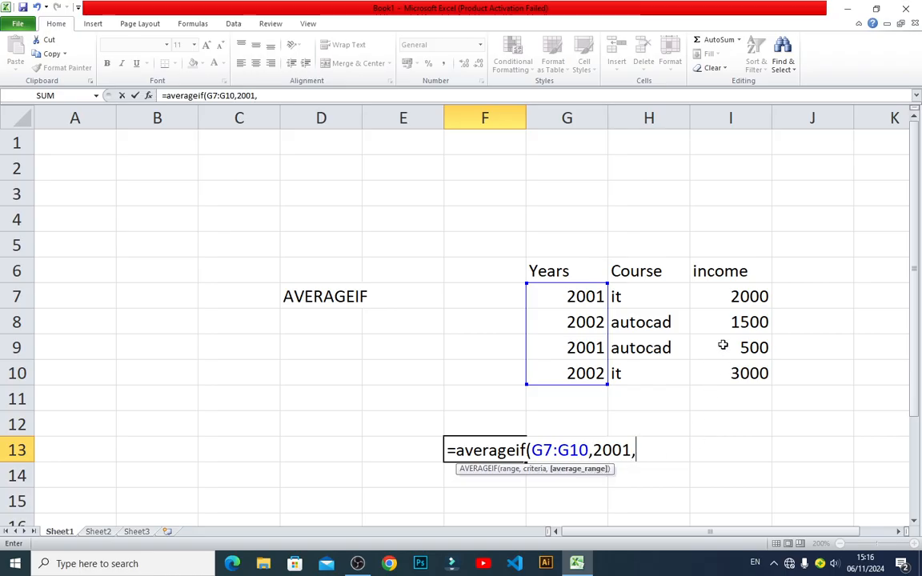
drag(732, 296, 739, 365)
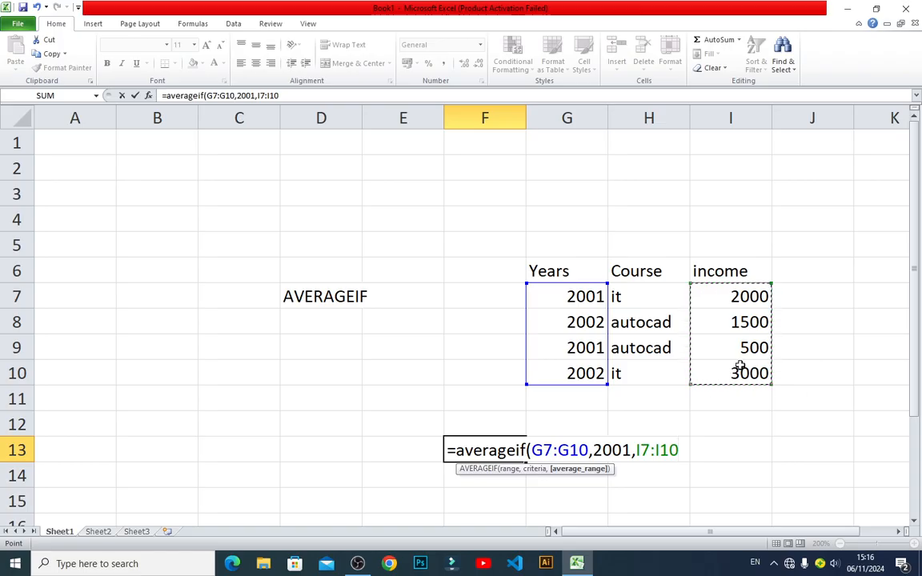
text())
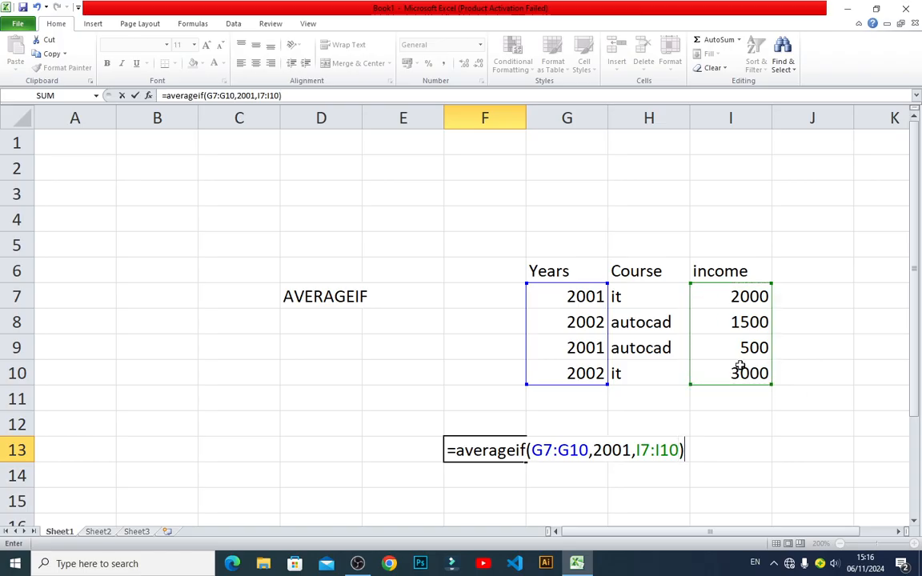
key(Return)
key(Up)
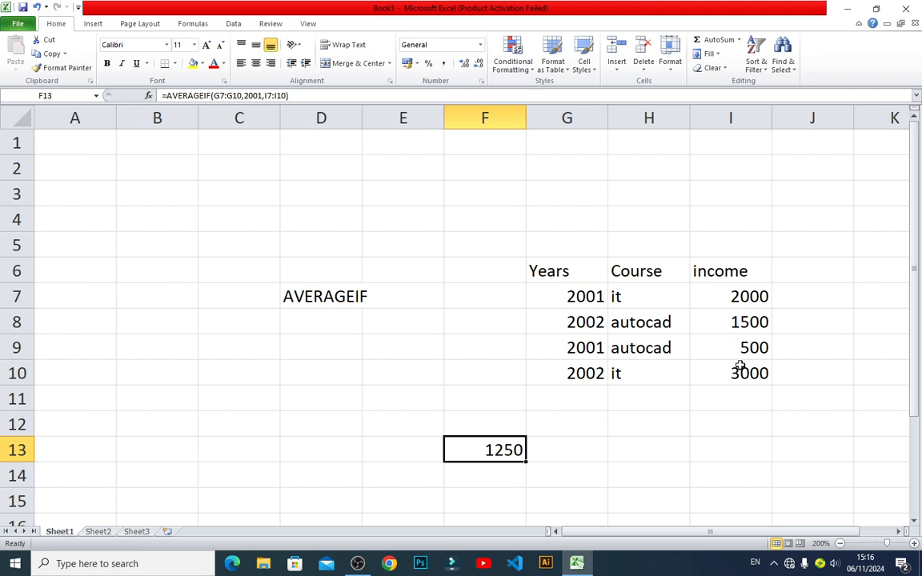
- Review the arguments and referenced ranges of the AVERAGEIF formula in F13
key(Right)
key(Right)
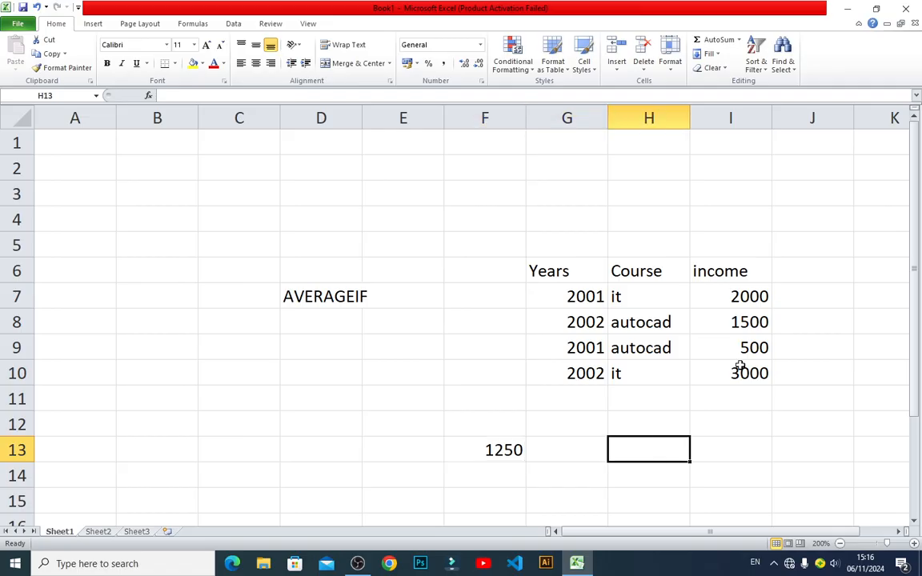
key(Left)
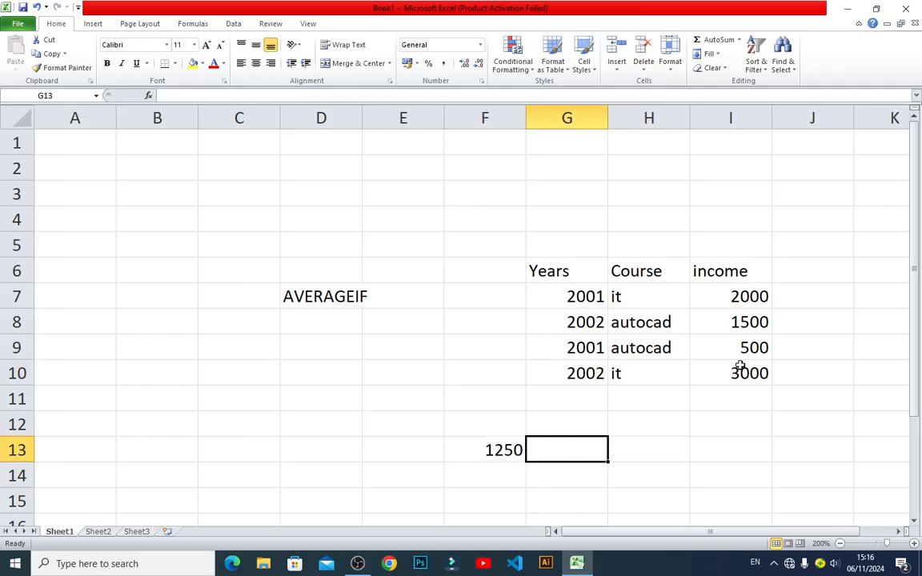
key(Left)
key(F2)
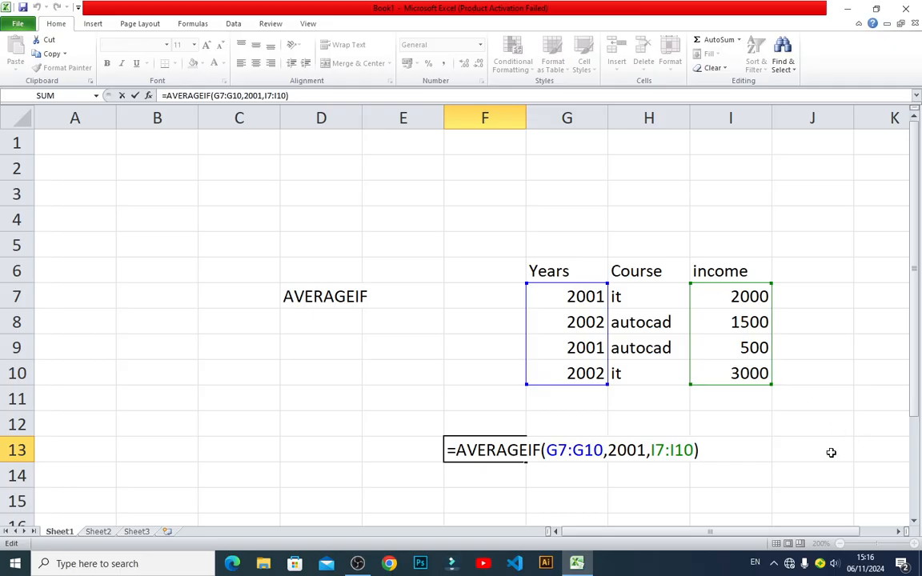
key(ctrl+Return)
click(611, 456)
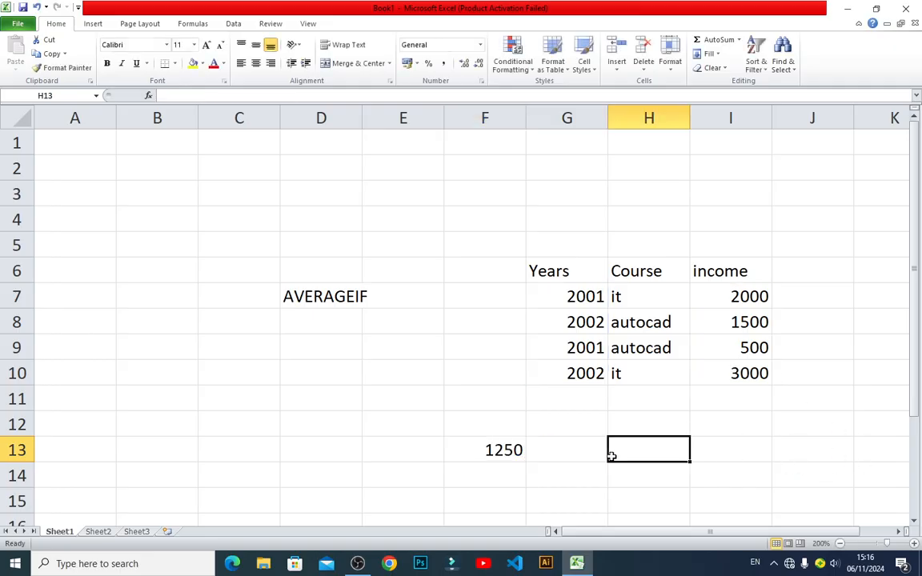
- Enter the first 2001 income, 2000, in cell I13 below the income column
key(Up)
key(Up)
key(Up)
key(Up)
key(Up)
key(Up)
key(Right)
key(Down)
key(Down)
key(Down)
key(Down)
key(Down)
key(Down)
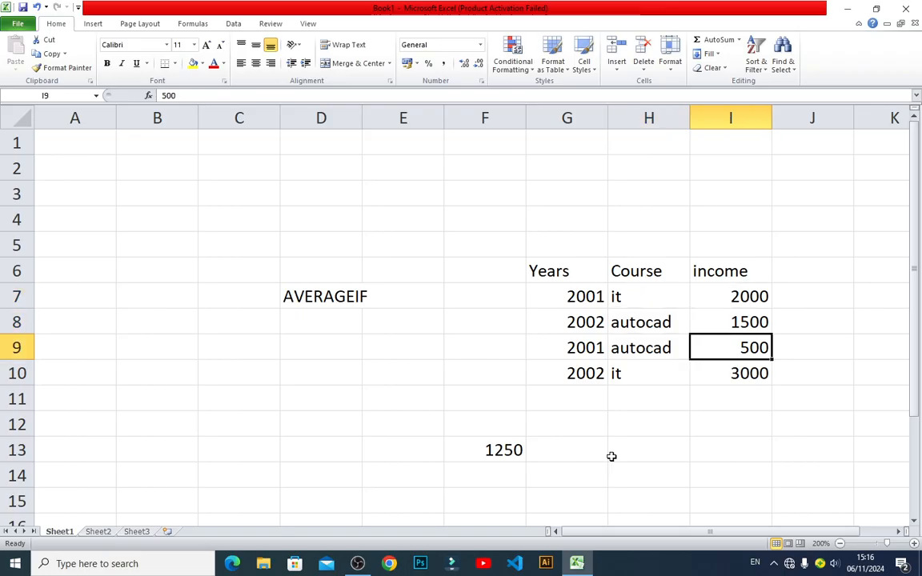
text(2000)
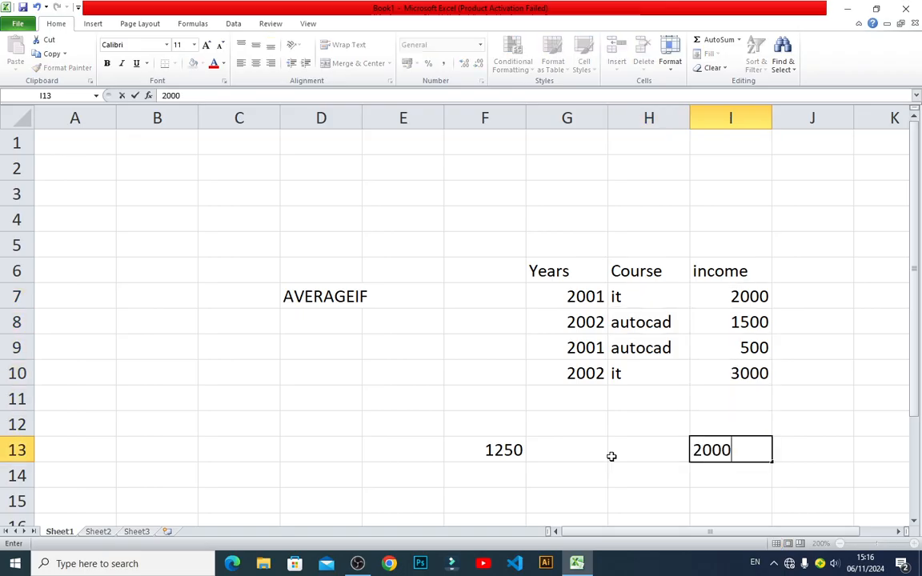
key(Return)
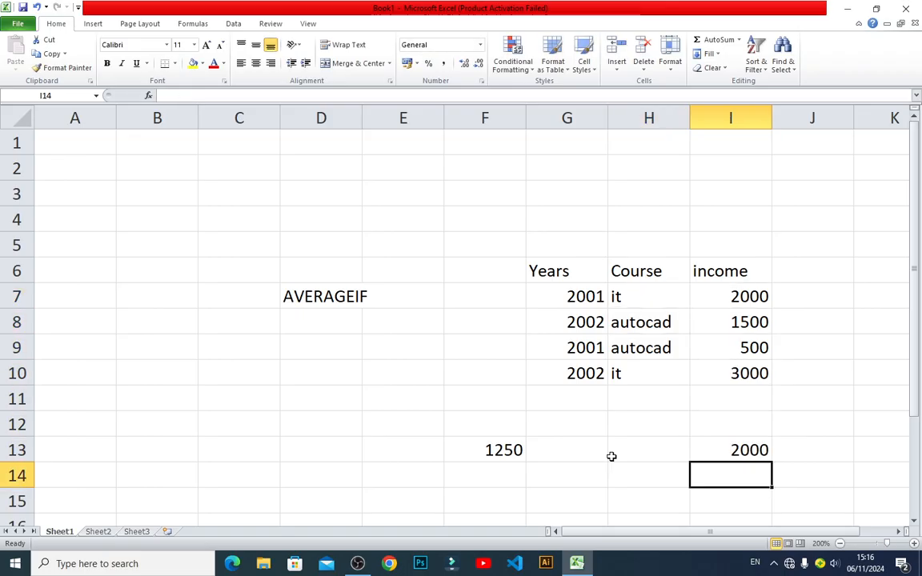
- Enter the second 2001 income, 500, in cell I14
key(Up)
key(Up)
key(Up)
key(Up)
key(Up)
key(Left)
key(Left)
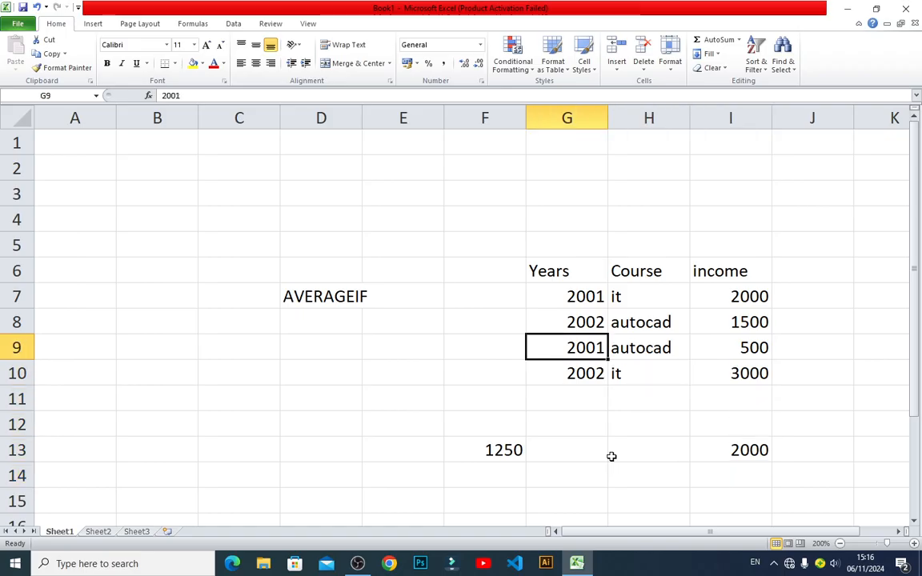
key(Right)
key(Right)
key(Down)
key(Down)
key(Down)
key(Down)
key(Down)
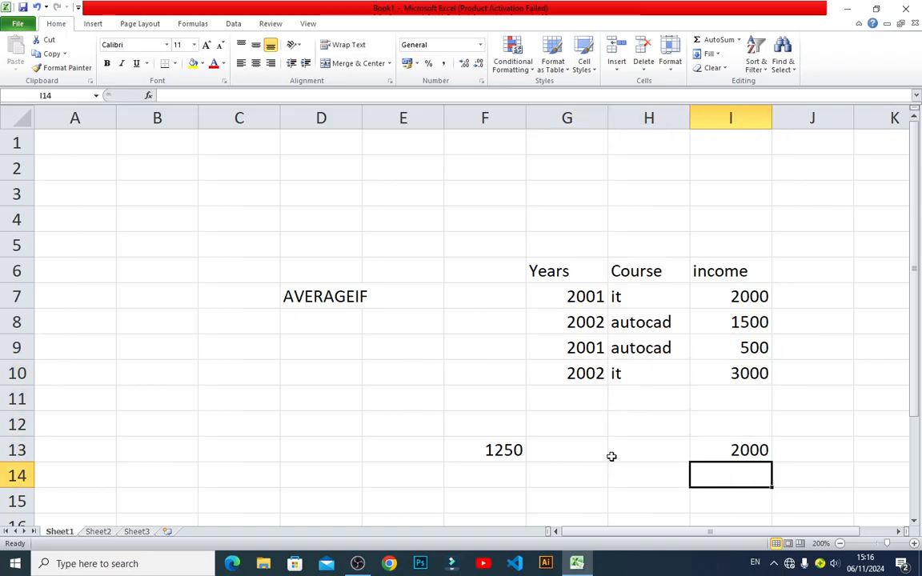
text(500)
key(Return)
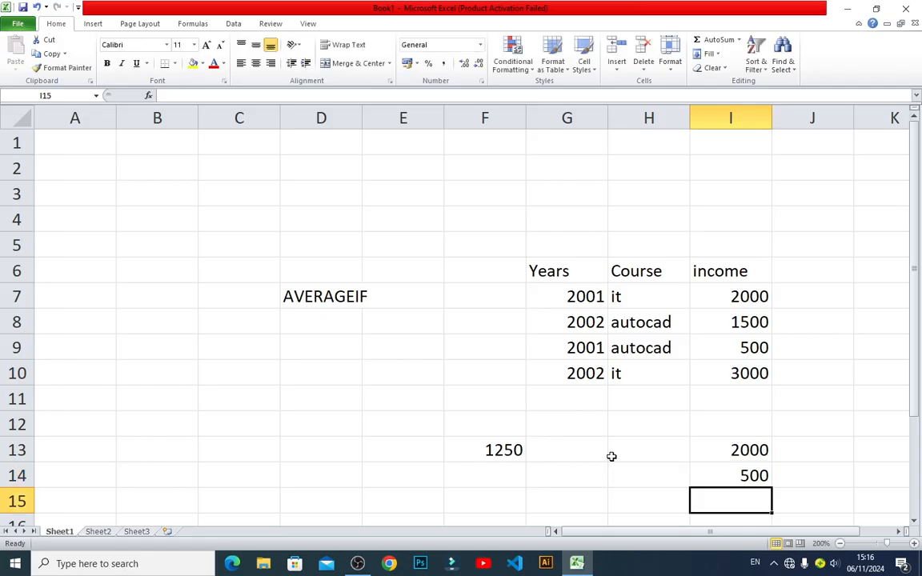
- Add up the two copied incomes in I13:I14 with a SUM formula in cell I15
text(=sum()
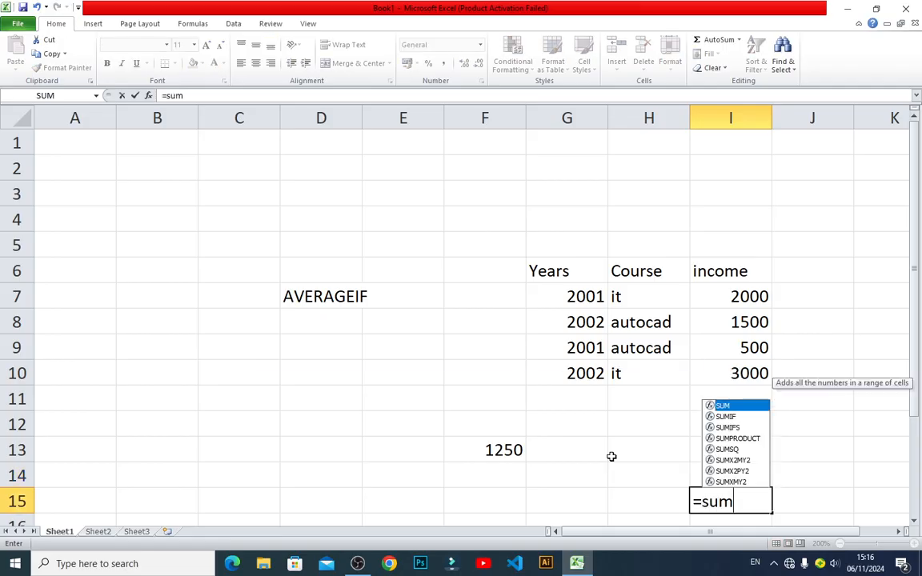
key(Up)
key(Up)
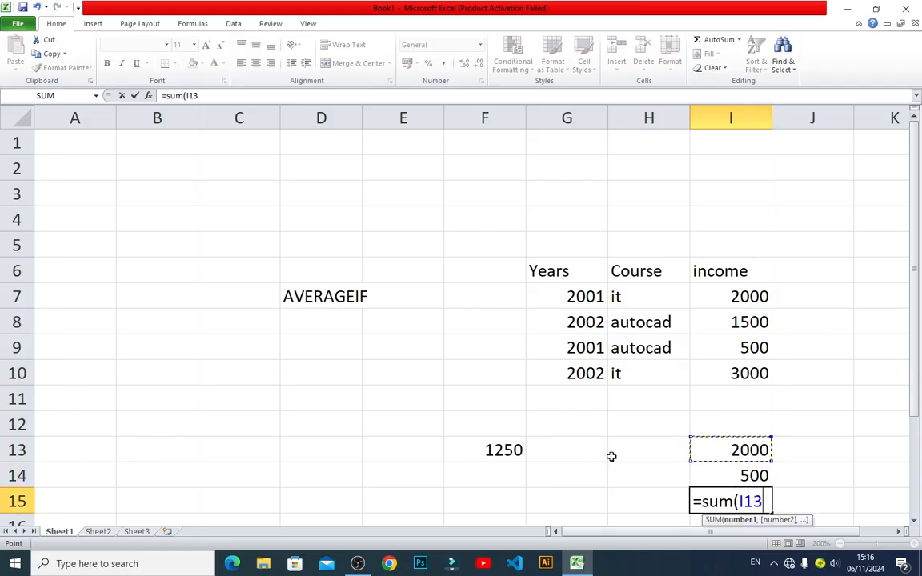
key(shift+Down)
key(Return)
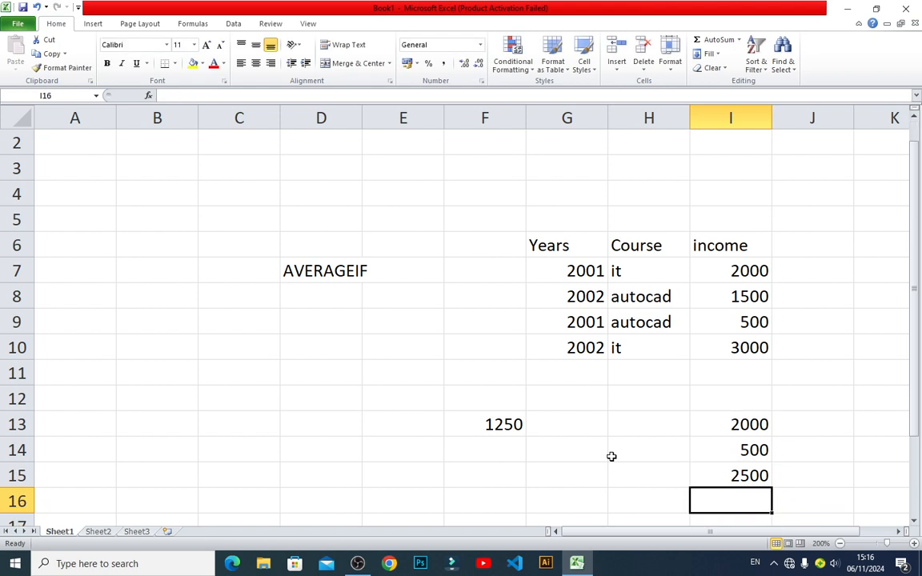
- Calculate the manual average in cell I16 with the formula =I15/2
text(=)
key(Up)
text(/)
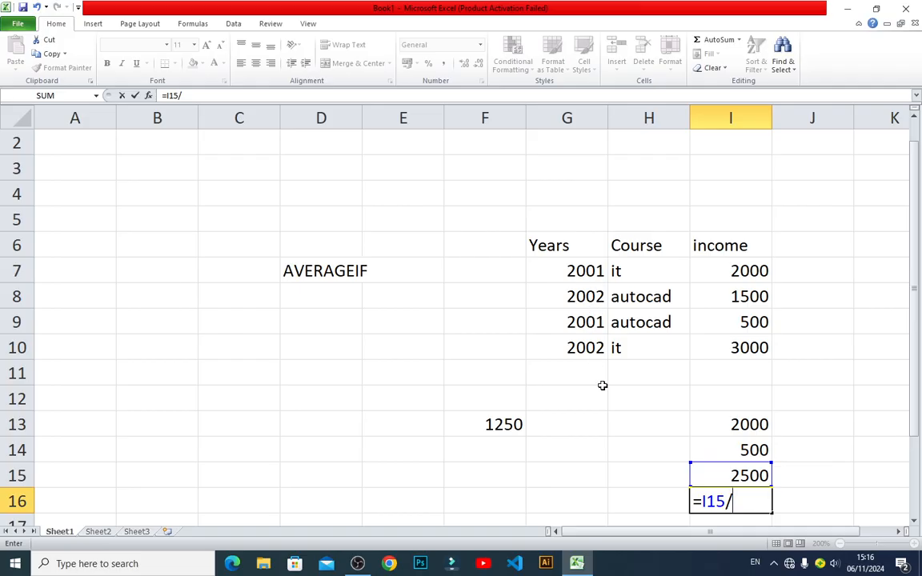
text(2)
key(Return)
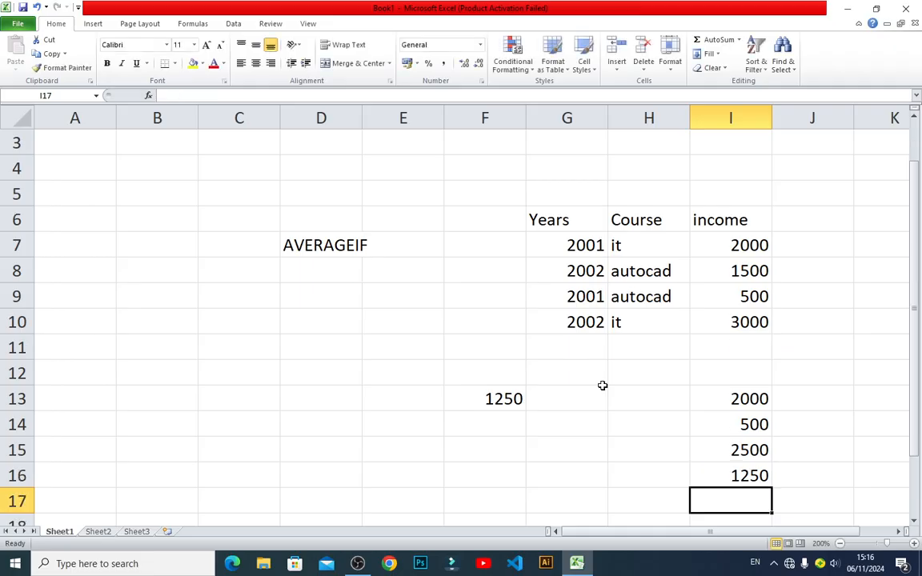
- Review the AVERAGEIF formula in F13 and compare it with the manual calculation in cells I13:I16
click(485, 397)
double_click(485, 397)
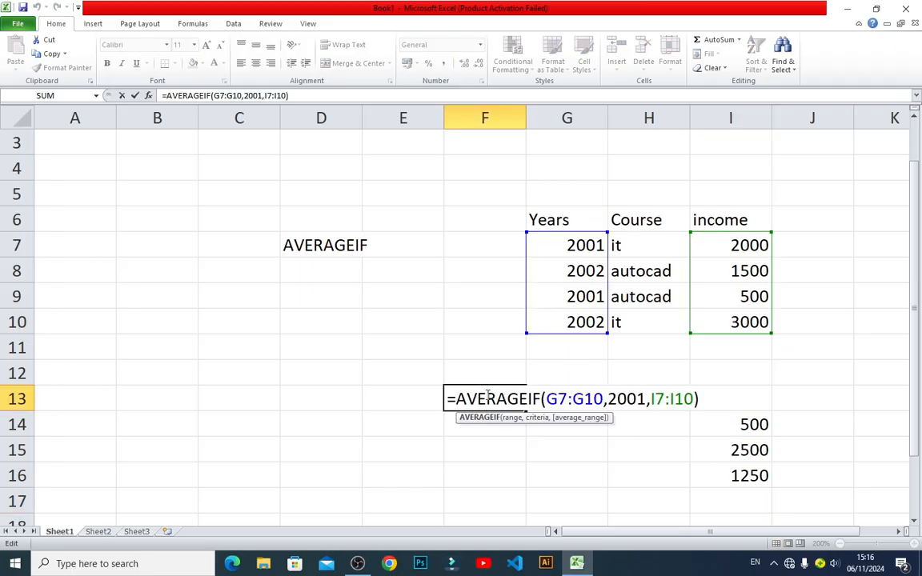
key(Escape)
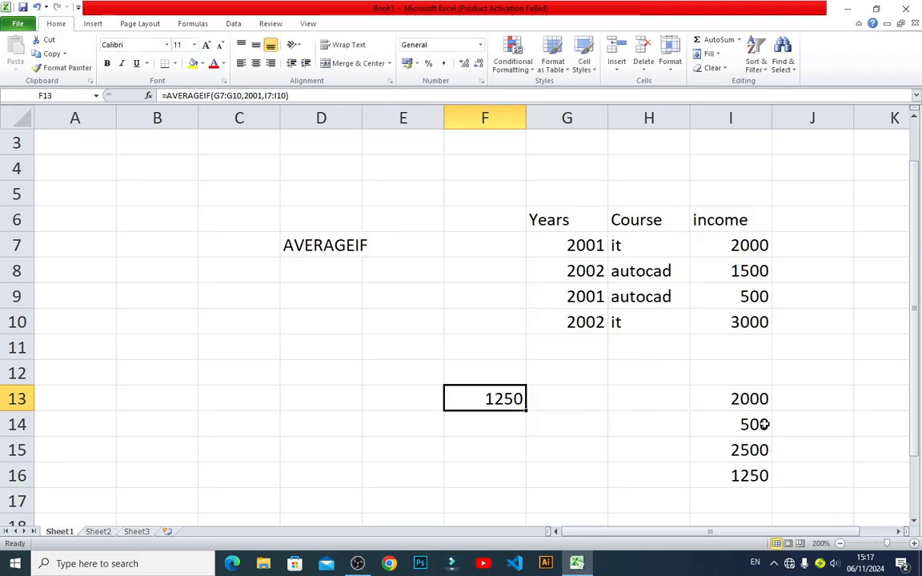
double_click(752, 400)
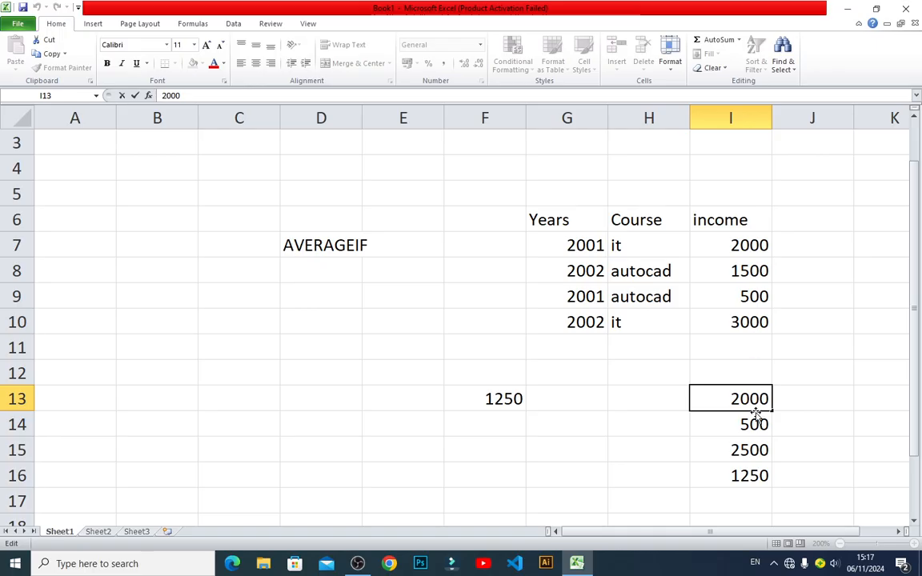
click(756, 419)
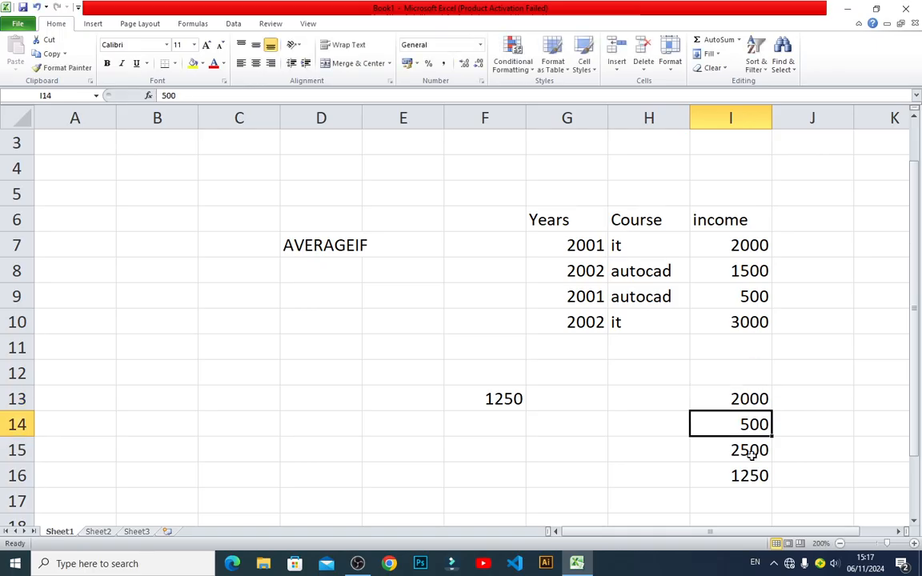
click(757, 448)
key(alt+equal)
key(Return)
click(754, 475)
text(=I15/2)
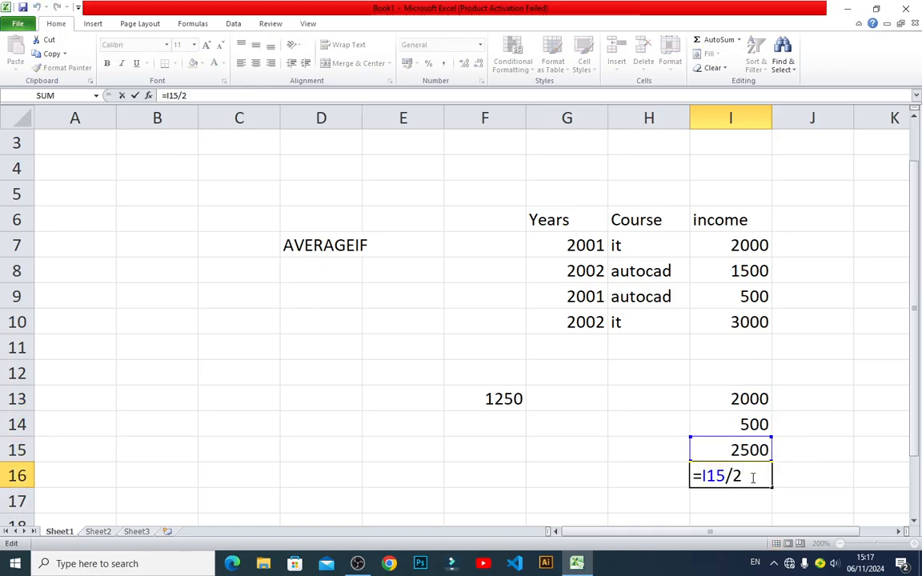
key(ctrl+Return)
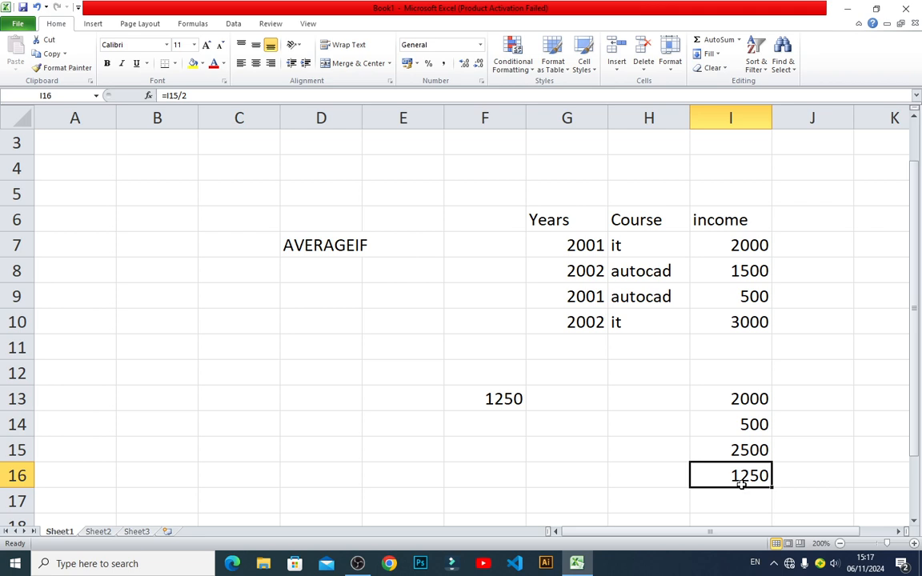
- Change the criteria range of the AVERAGEIF formula in F13 to the Course cells H7:H10
double_click(507, 398)
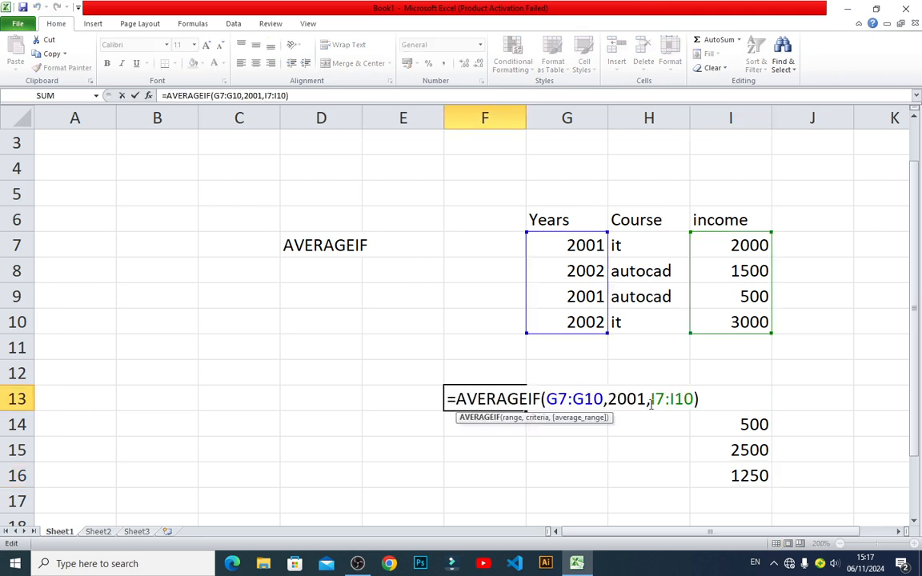
click(557, 399)
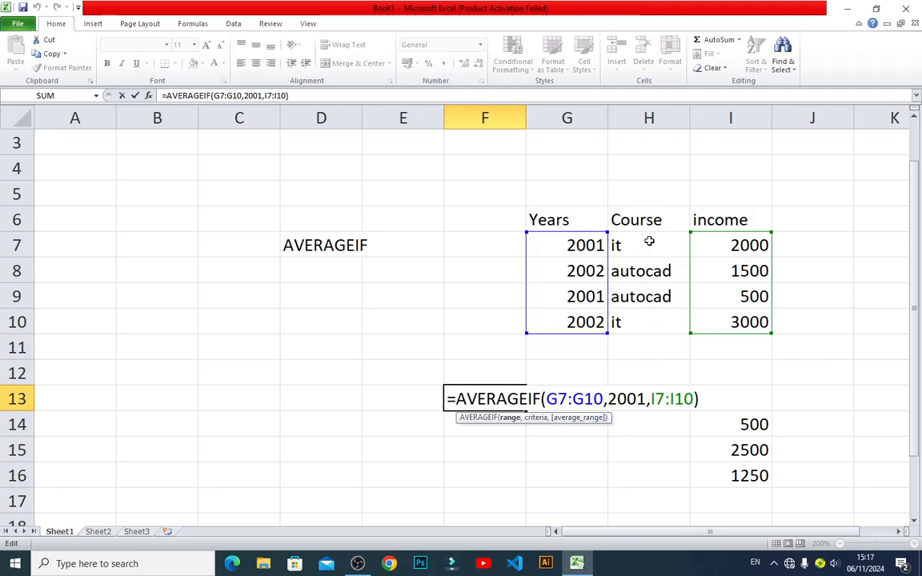
click(598, 399)
key(BackSpace)
key(BackSpace)
key(BackSpace)
key(BackSpace)
key(BackSpace)
key(BackSpace)
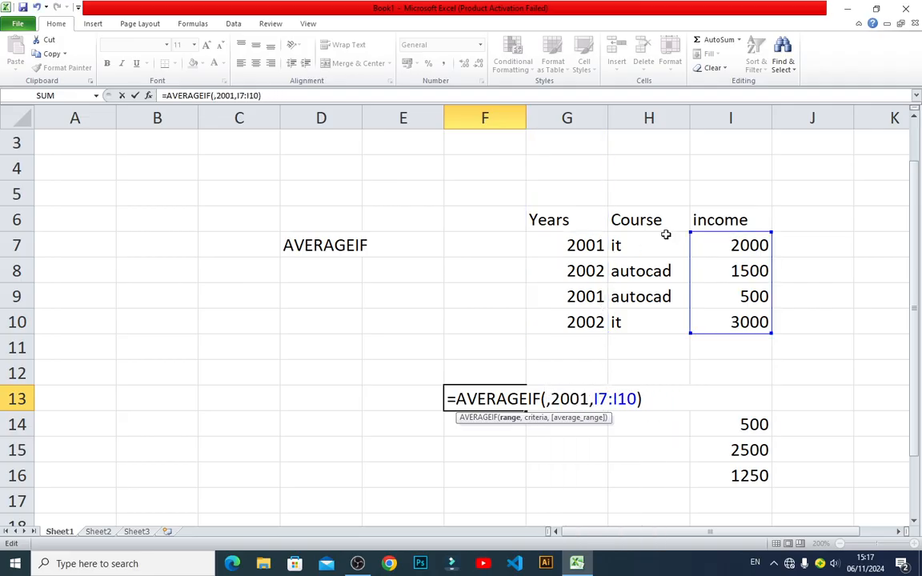
drag(656, 240, 655, 321)
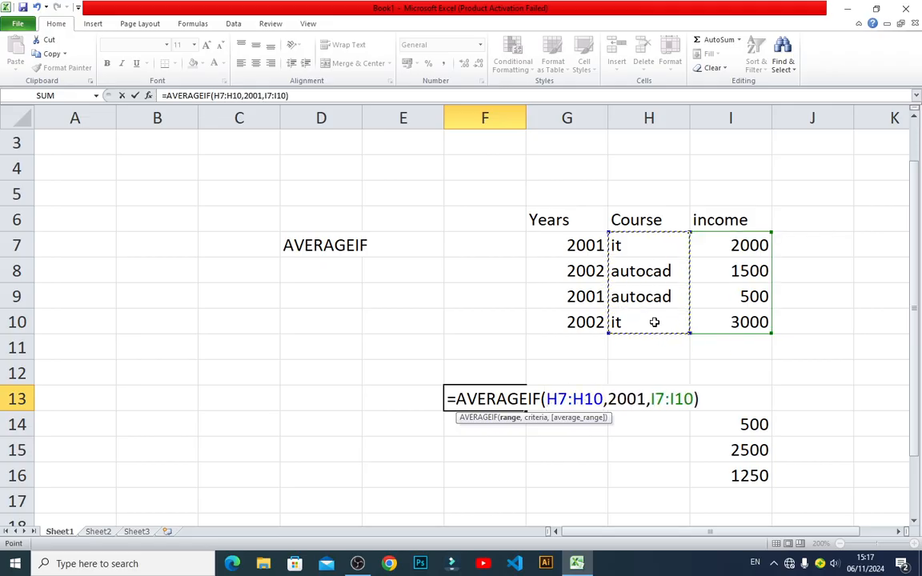
- Clear the 2001 criterion from the AVERAGEIF formula in F13
click(645, 399)
key(BackSpace)
key(BackSpace)
key(BackSpace)
key(BackSpace)
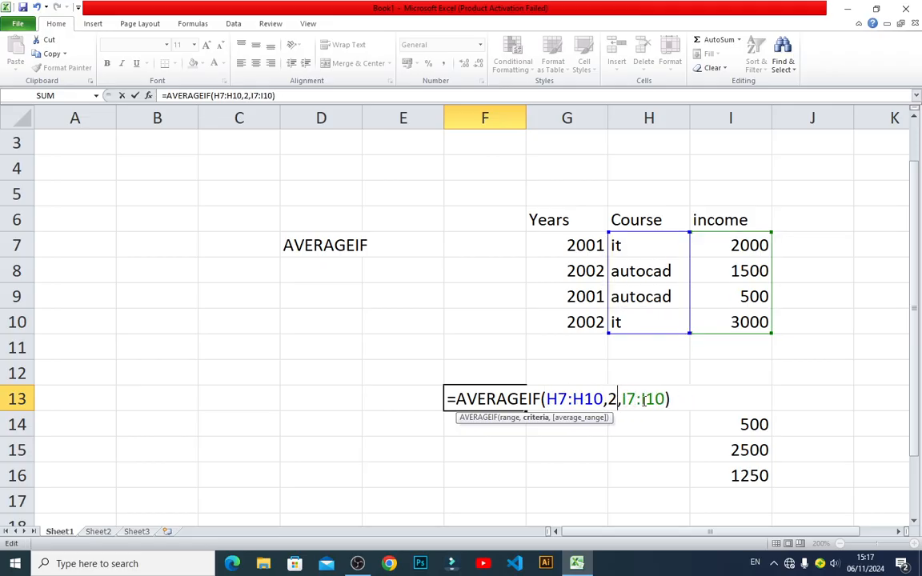
text(it)
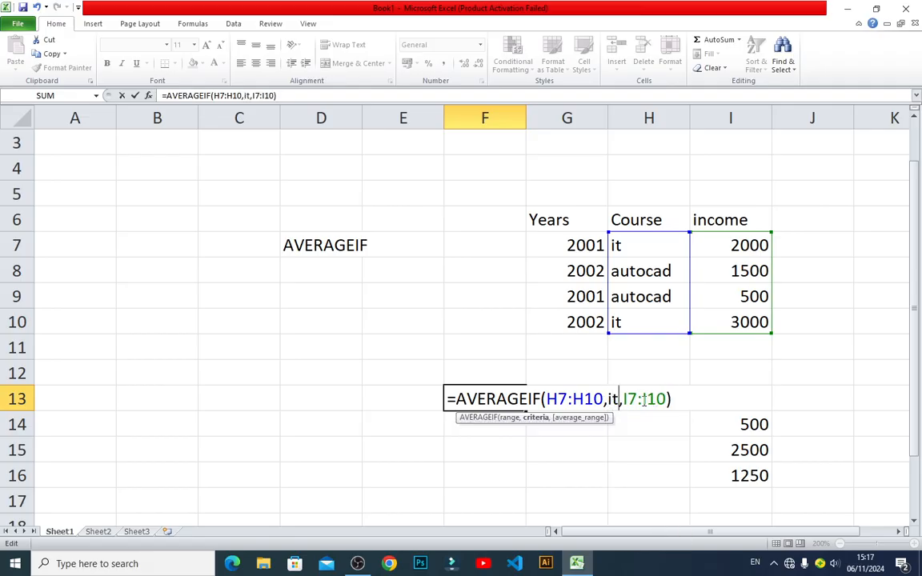
key(BackSpace)
key(BackSpace)
text(@it)
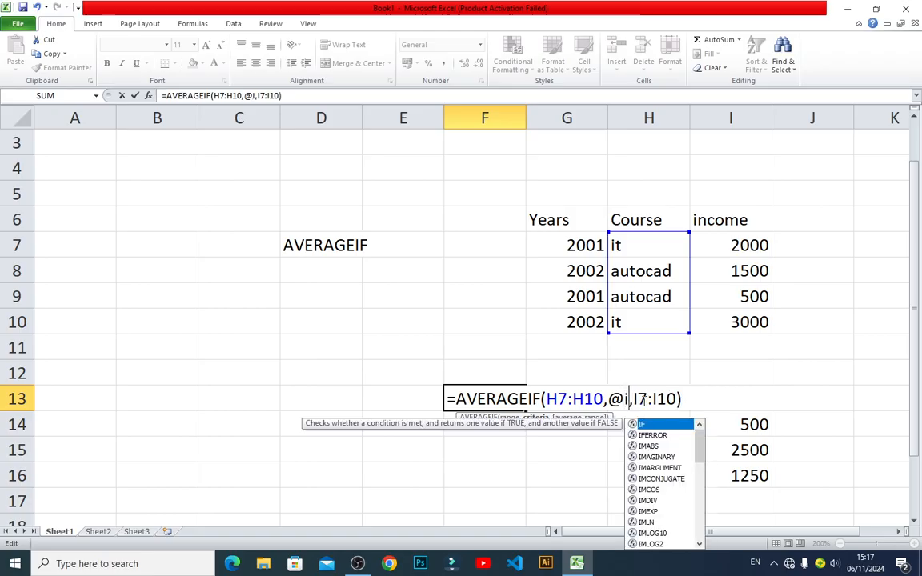
key(BackSpace)
key(BackSpace)
key(BackSpace)
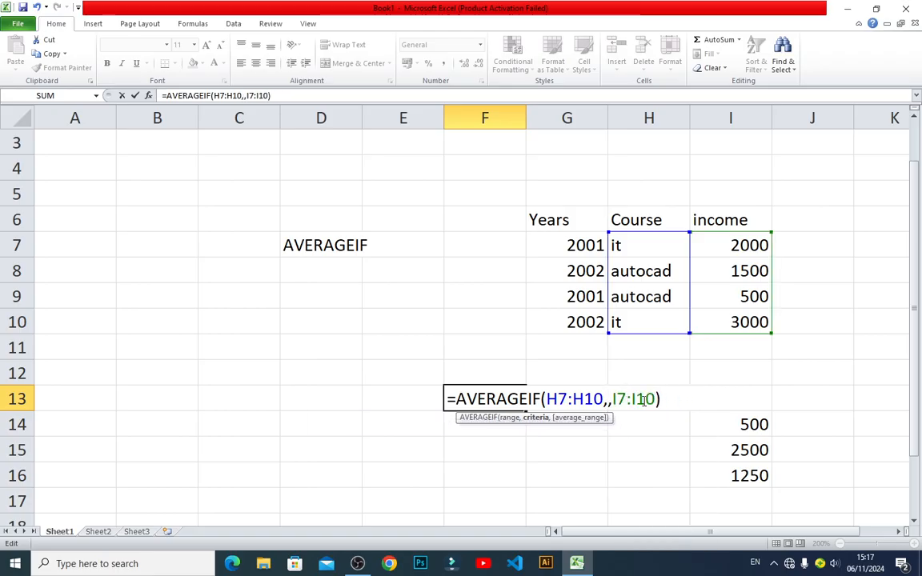
- Enter "it" in quotation marks as the criterion of the F13 formula and confirm it as =AVERAGEIF(H7:H10,"it",I7:I10)
text("it)
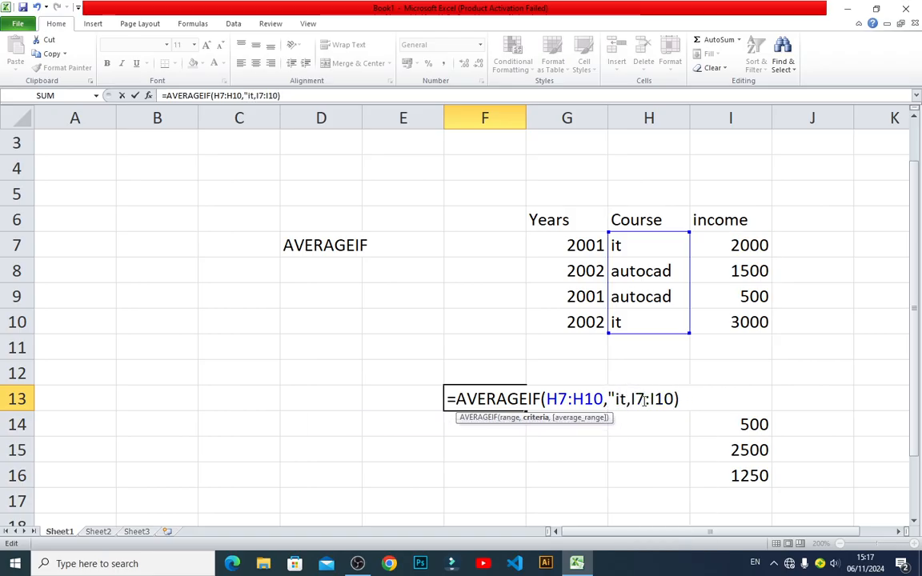
text(")
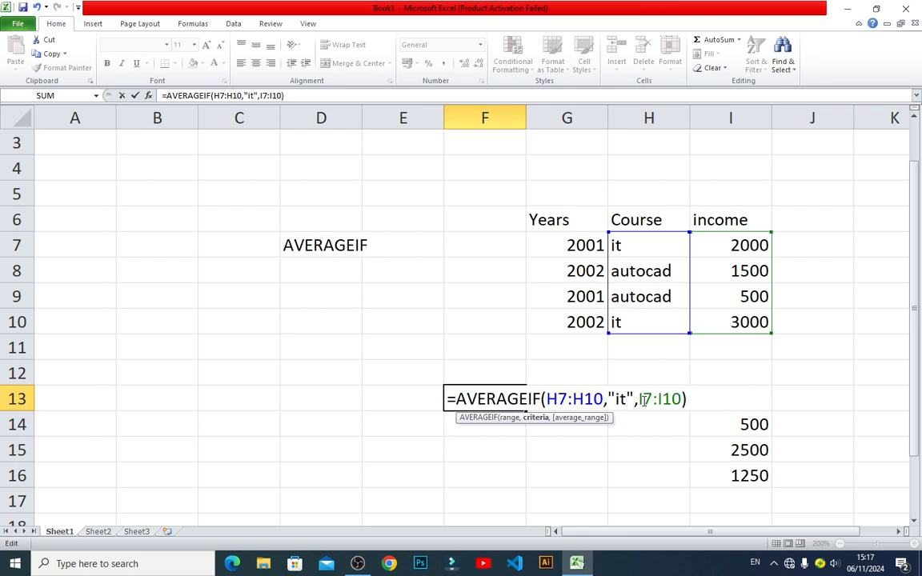
key(Return)
key(Up)
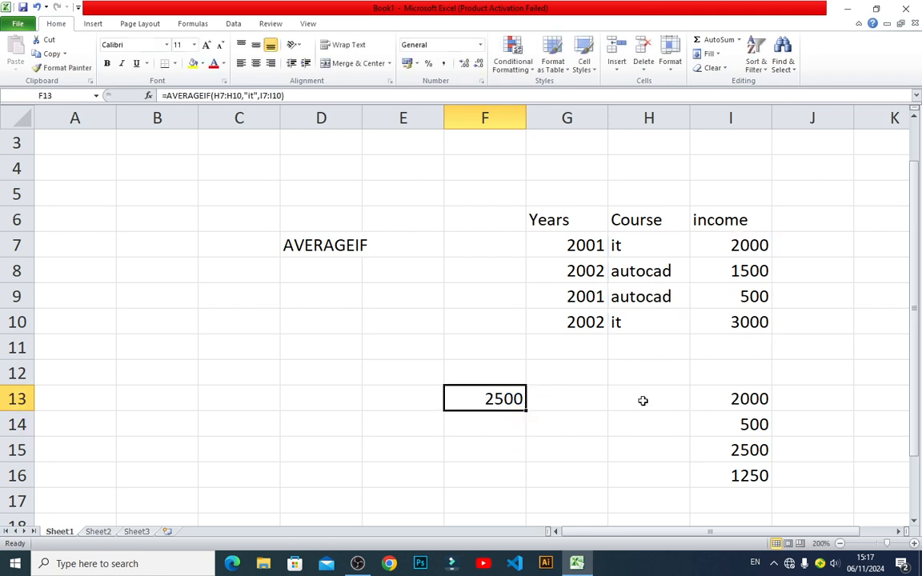
key(Up)
key(Up)
key(Right)
key(Up)
key(Up)
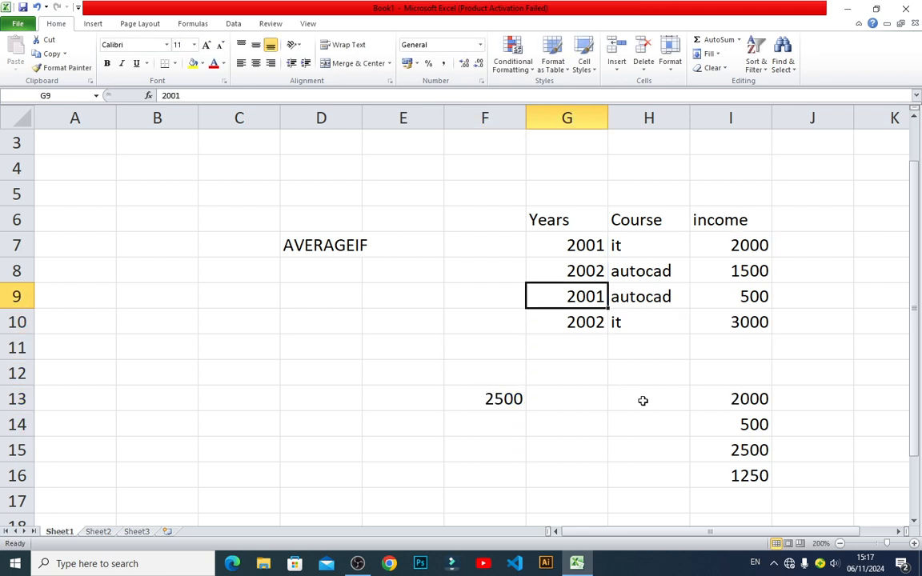
key(Down)
key(Down)
key(Down)
key(Down)
key(Left)
- Replace the criterion in the F13 AVERAGEIF formula with "autocad" to average the autocad incomes
key(F2)
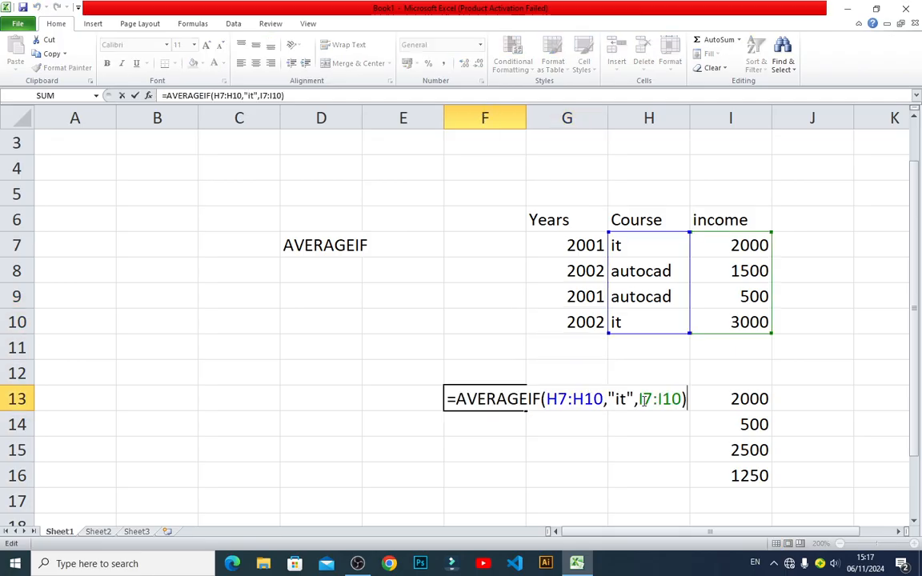
key(Left)
key(Left)
key(Left)
key(Left)
key(Left)
key(Left)
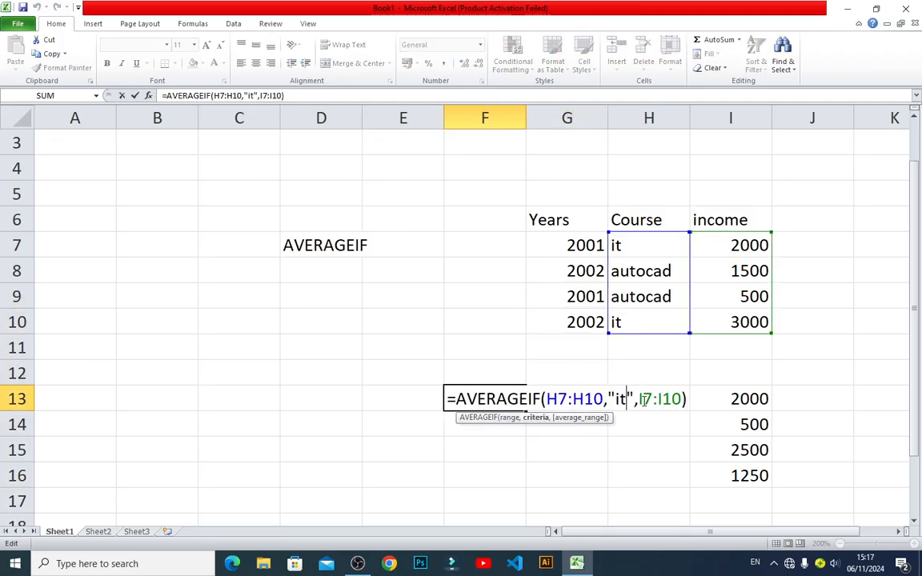
key(BackSpace)
key(BackSpace)
text(autocad)
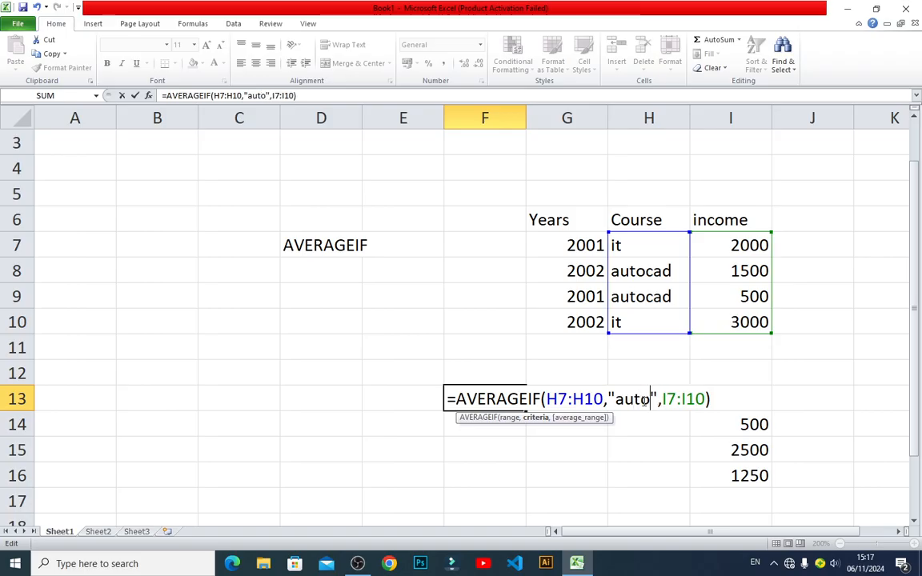
key(Return)
key(Up)
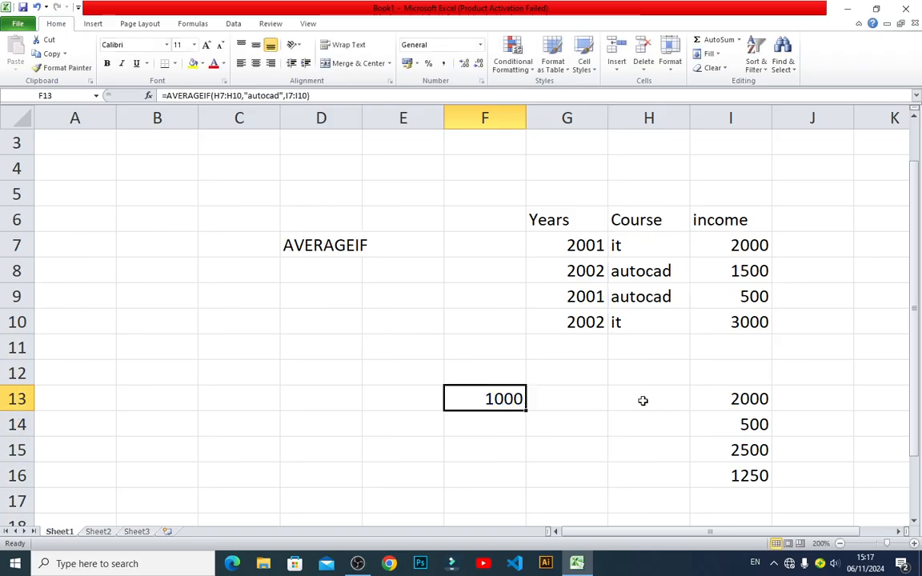
- Examine the manual calculation cells and the incomes of the it course rows in the table
key(Right)
key(Right)
key(Right)
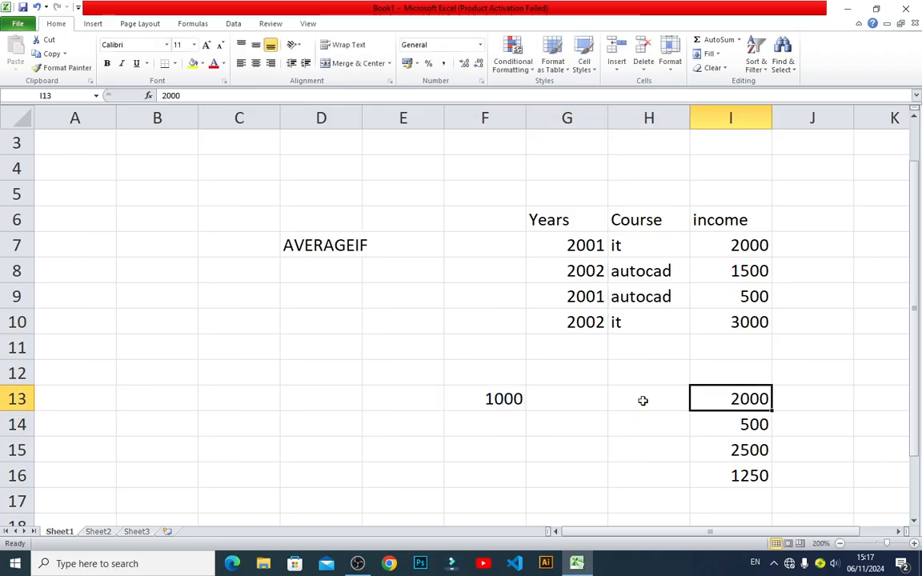
key(Left)
key(Right)
key(Down)
key(Up)
scroll(645, 407, up, 1)
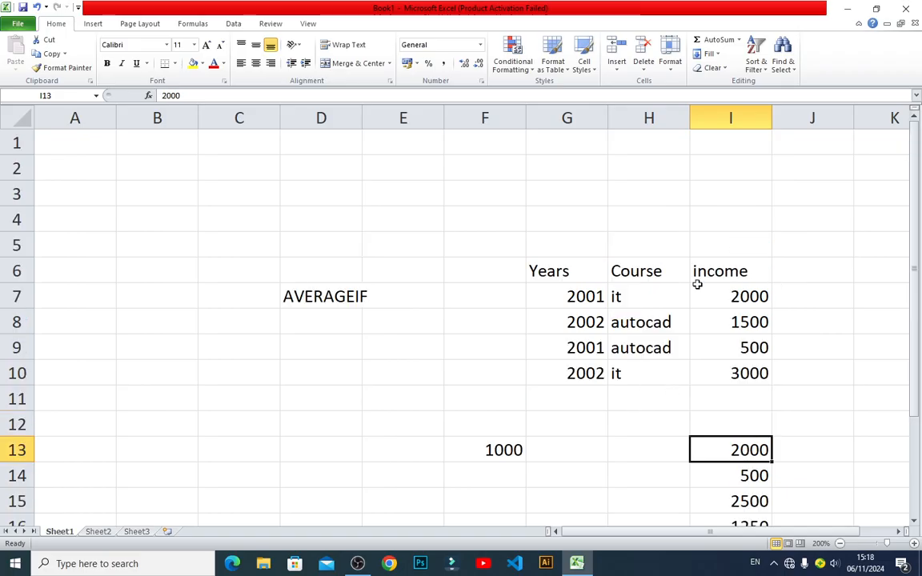
click(736, 297)
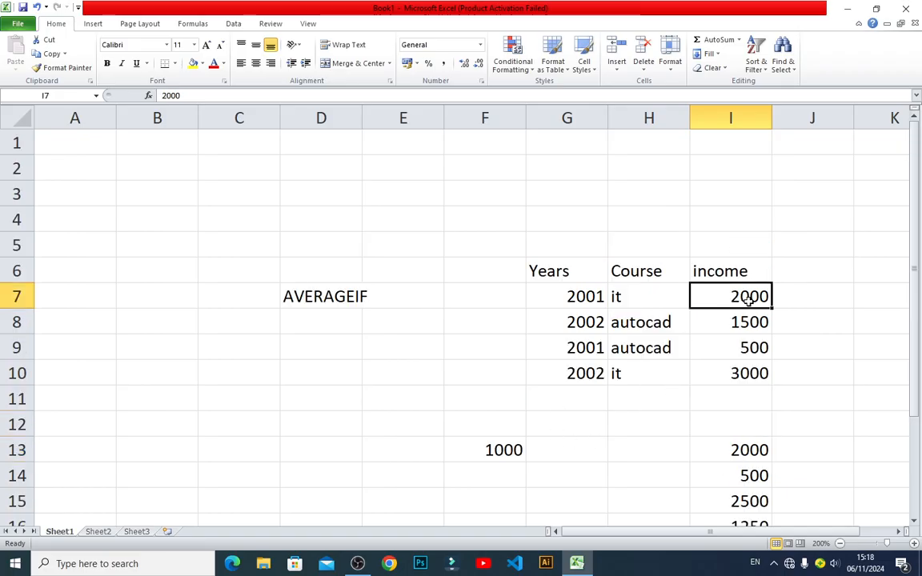
click(631, 377)
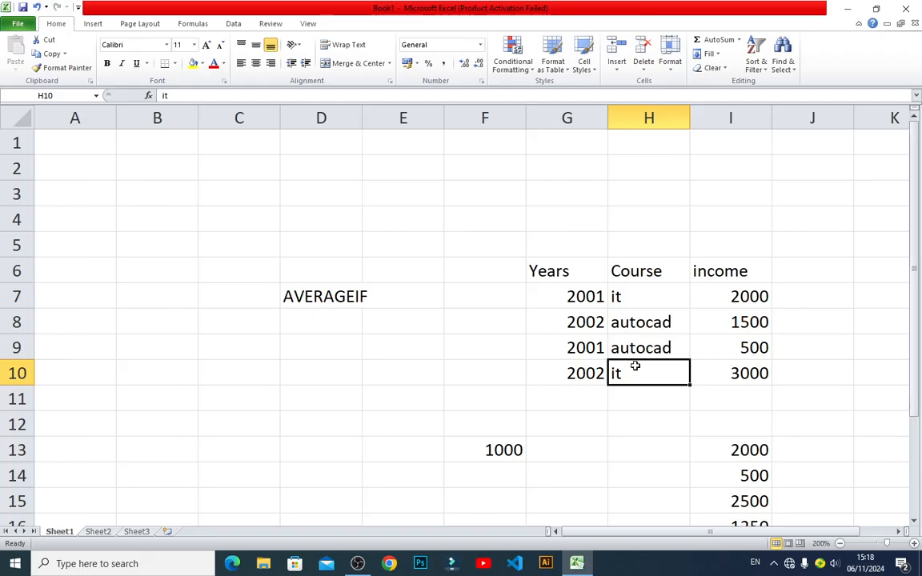
click(734, 373)
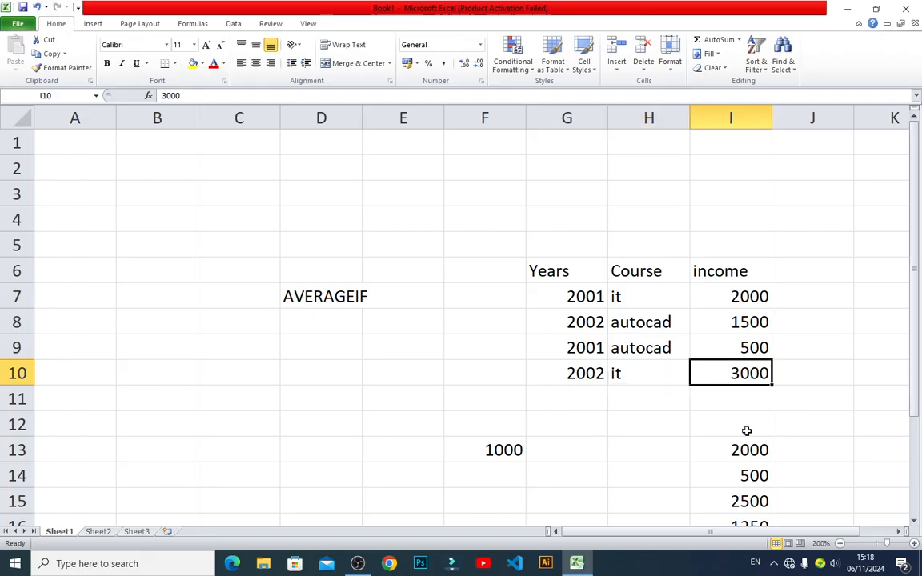
- Set the criterion of the AVERAGEIF formula in F13 back to "it"
click(496, 453)
double_click(502, 452)
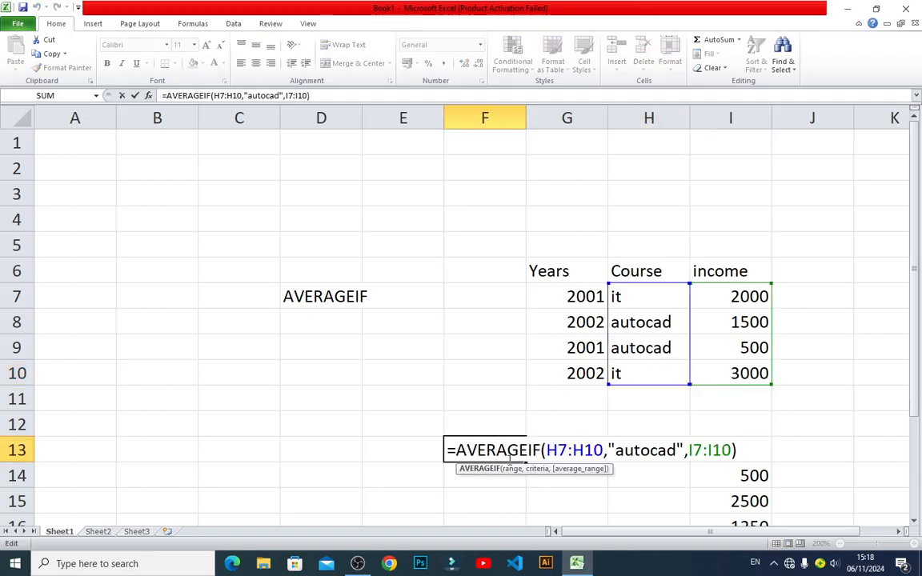
click(677, 448)
key(BackSpace)
key(BackSpace)
key(BackSpace)
key(BackSpace)
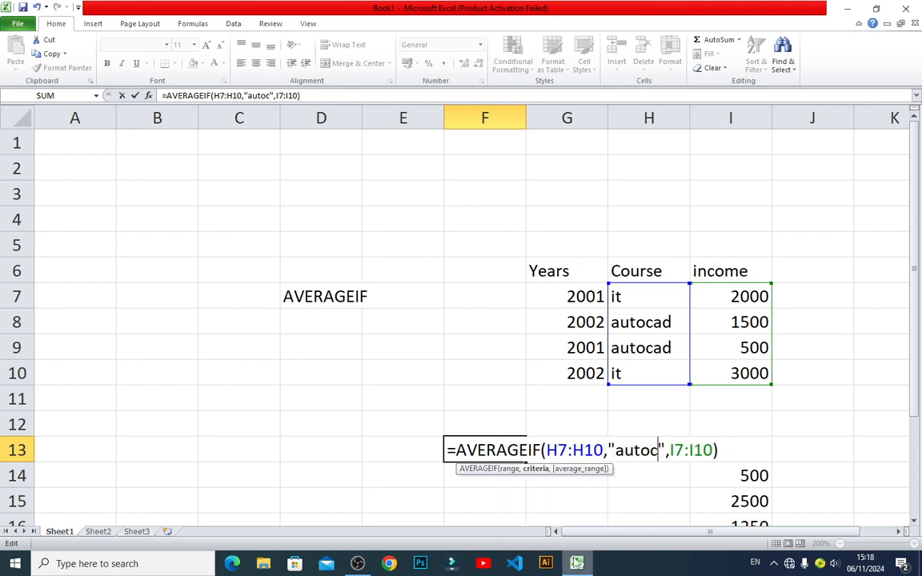
key(BackSpace)
key(BackSpace)
key(BackSpace)
text(it)
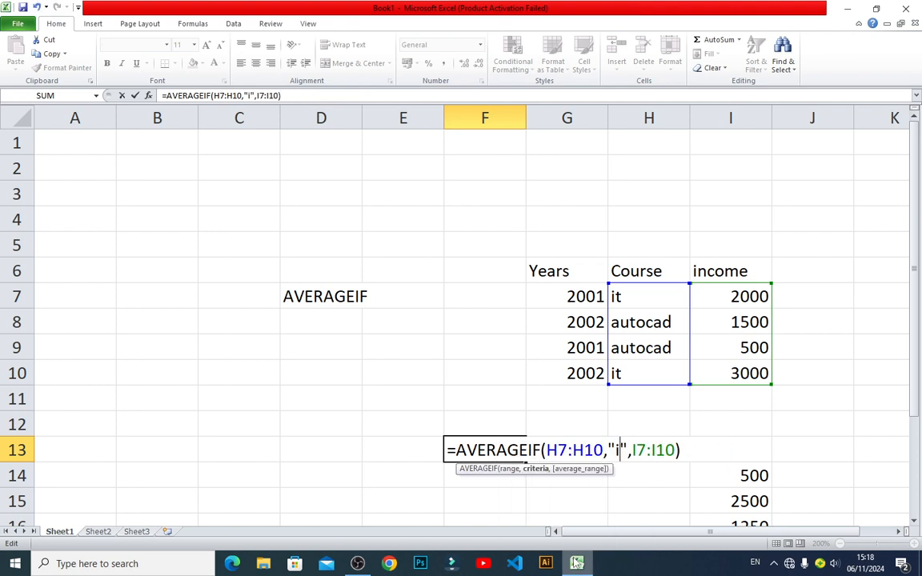
key(Return)
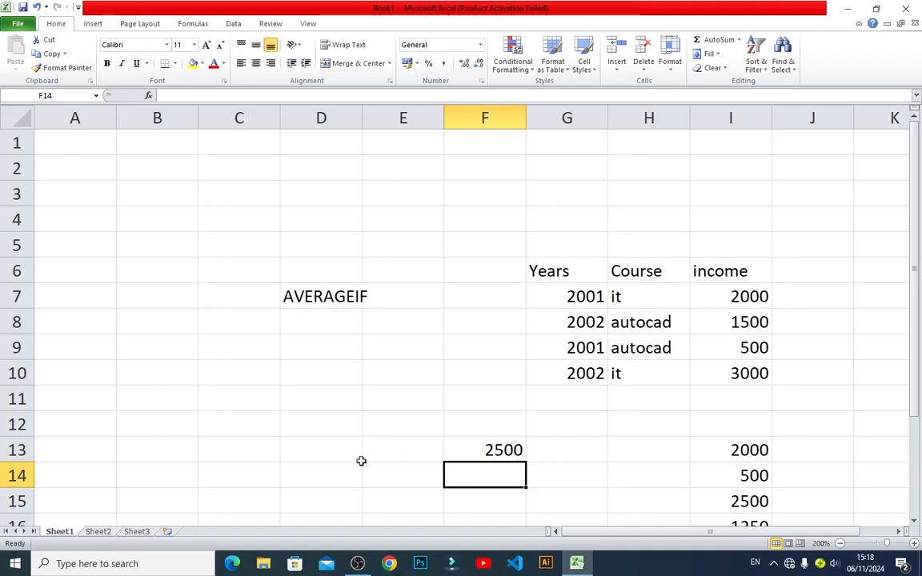
- Enter the heading "it" in C13 and the first it income, 2000, in C14
click(268, 452)
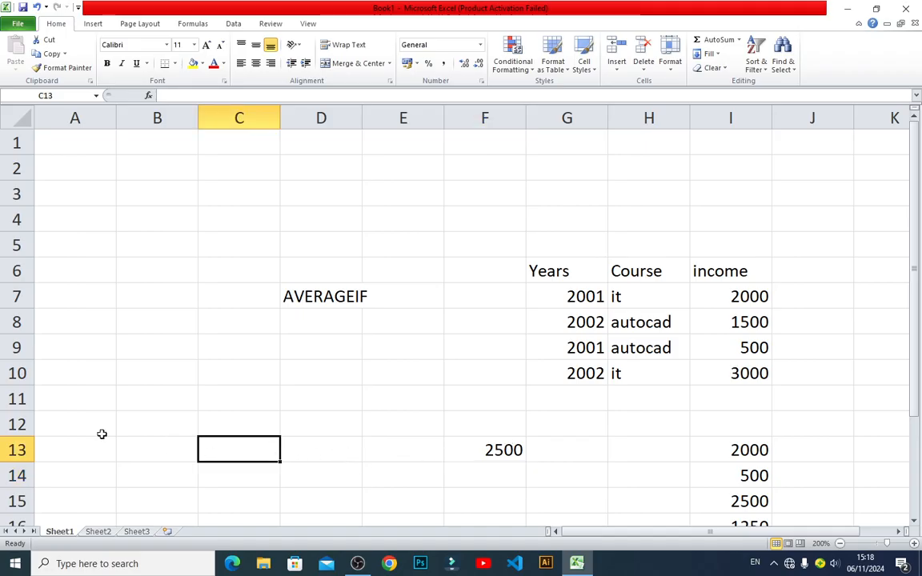
text(it)
key(Return)
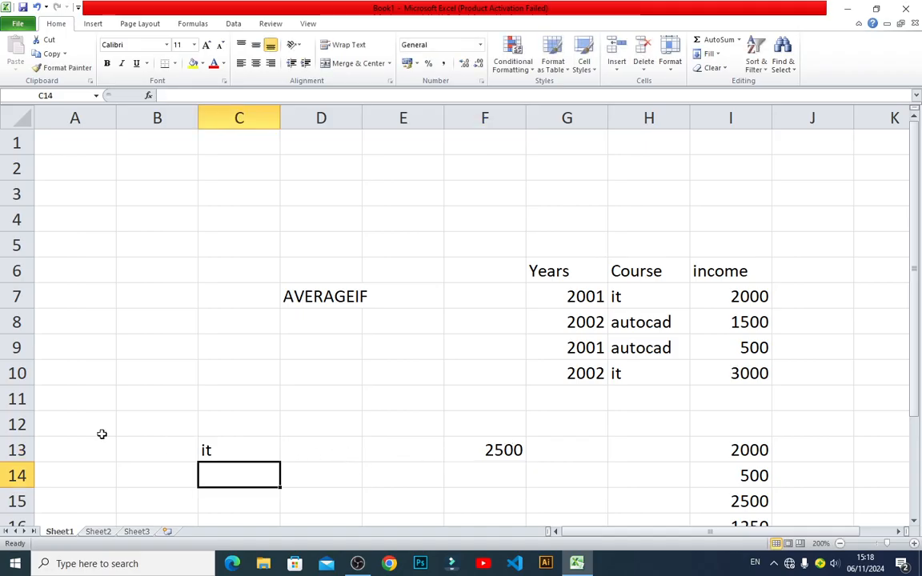
text(2000)
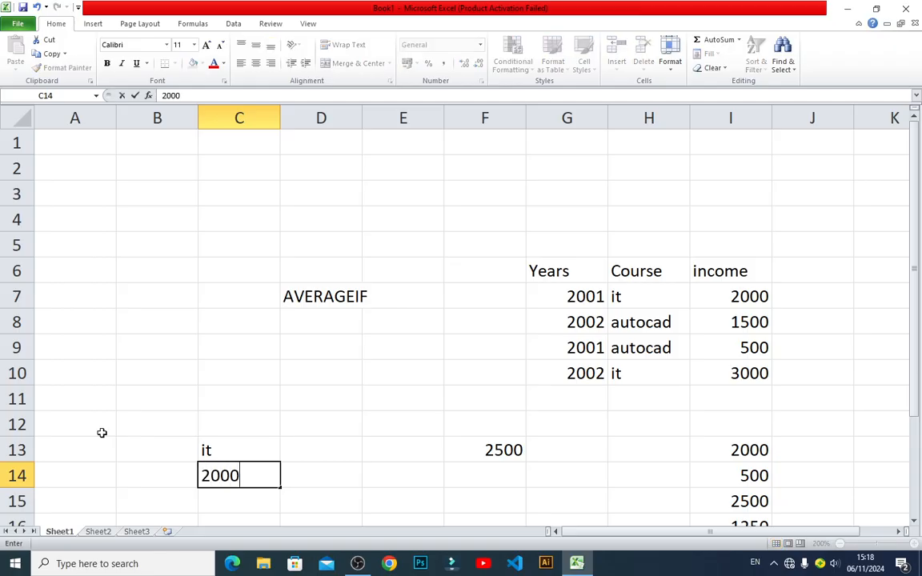
key(Return)
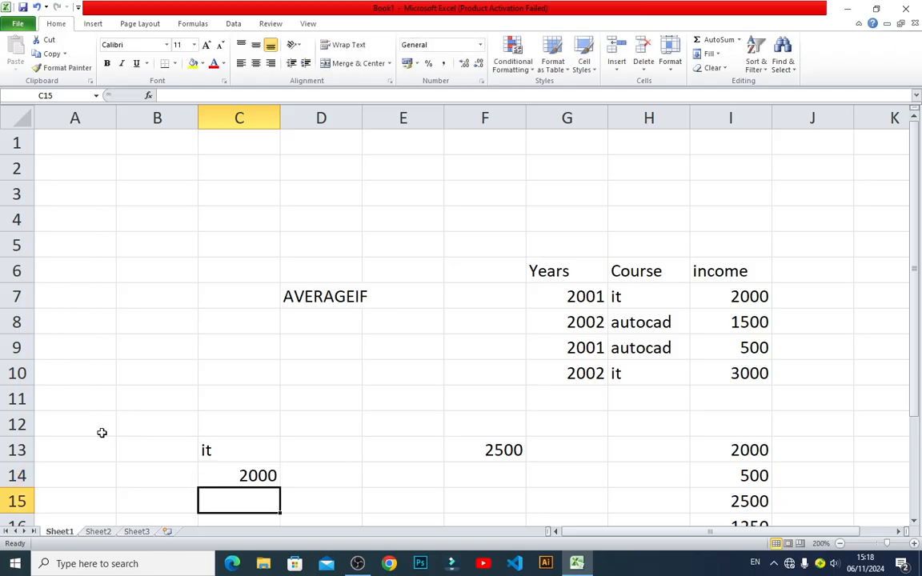
- Enter the second it income, 3000, in C15 and total C14:C15 with a SUM formula in C16
text(3000)
key(Return)
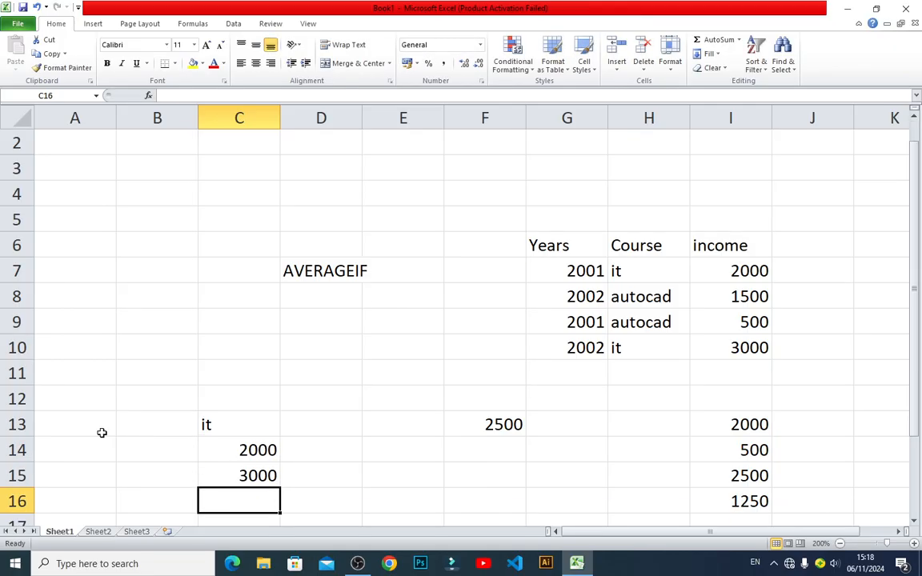
text(=sum)
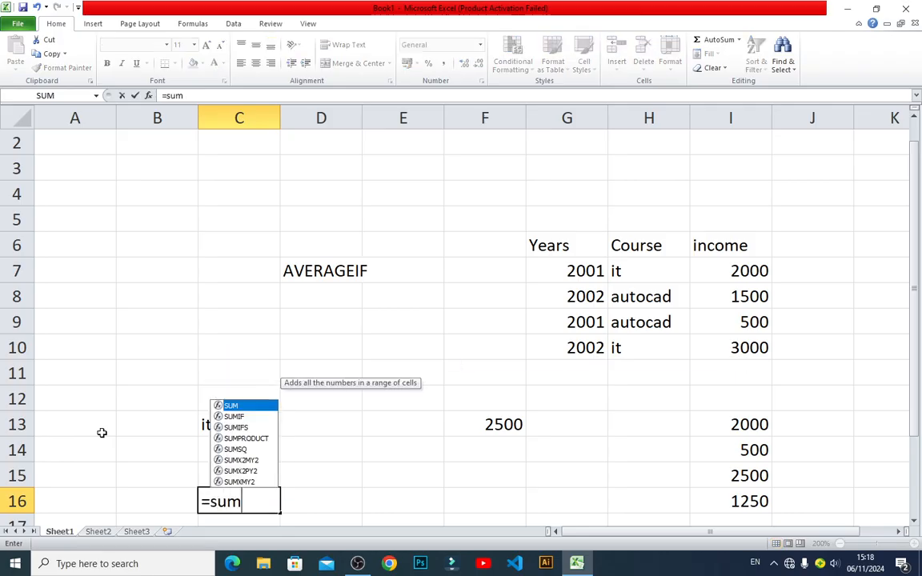
text(()
key(Up)
key(shift+Up)
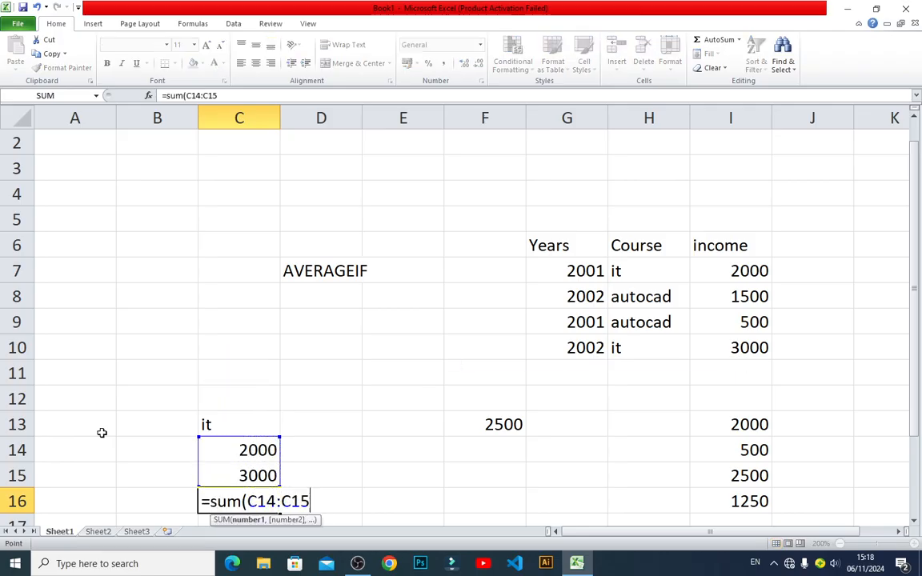
key(Return)
- Calculate the manual it average in C17 with the formula =C16/2
text(=)
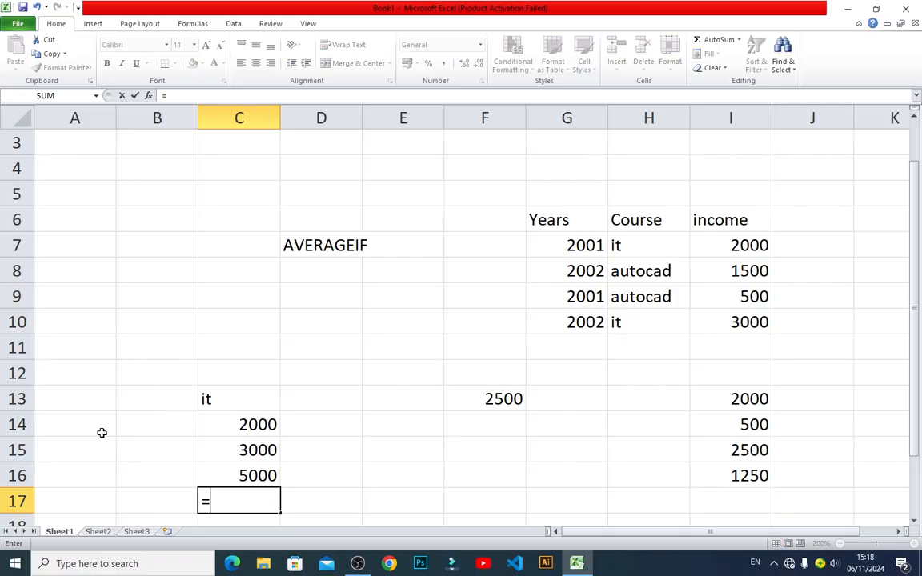
key(Up)
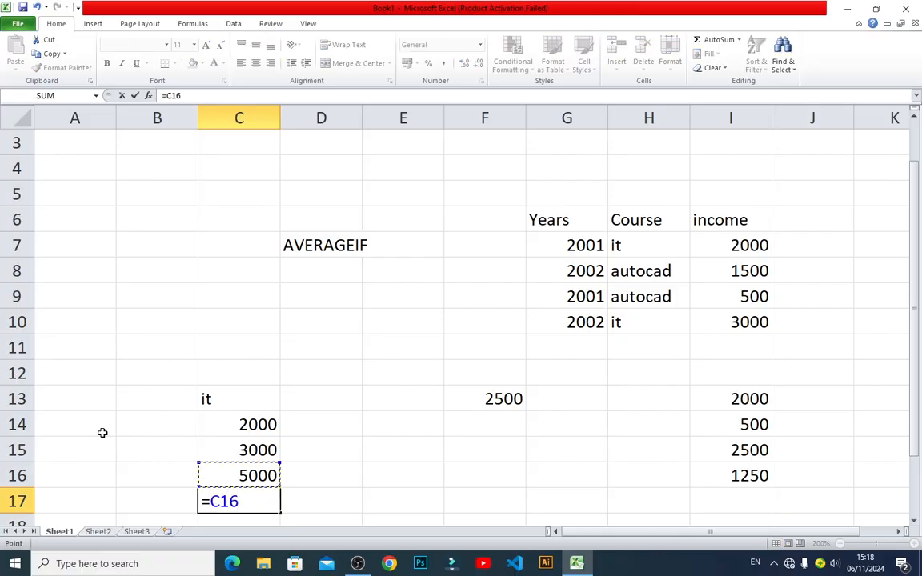
text(/2)
key(Return)
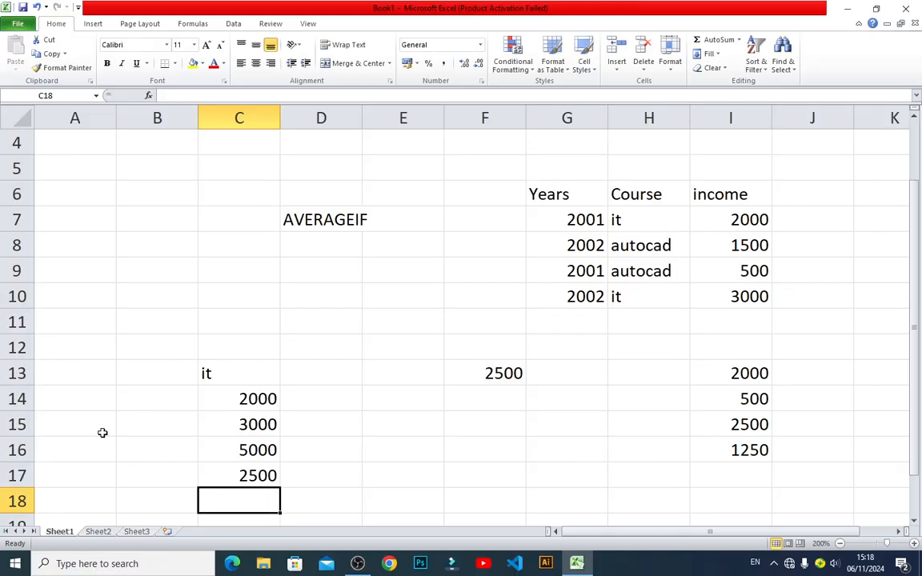
click(255, 474)
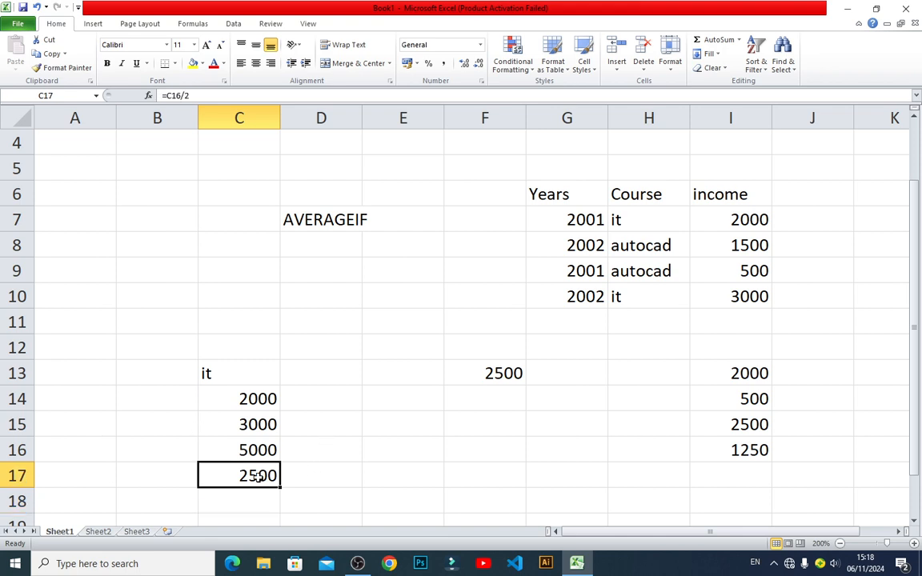
- Change the criterion of the AVERAGEIF formula in F13 from the it course to "autocad" and review the formula
double_click(508, 371)
click(627, 373)
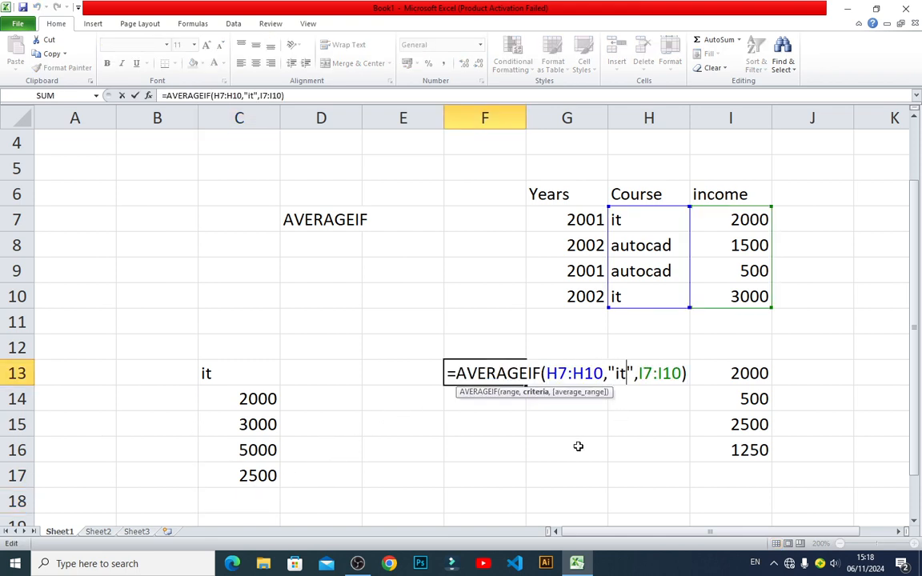
key(BackSpace)
key(BackSpace)
text(au)
text(tocad)
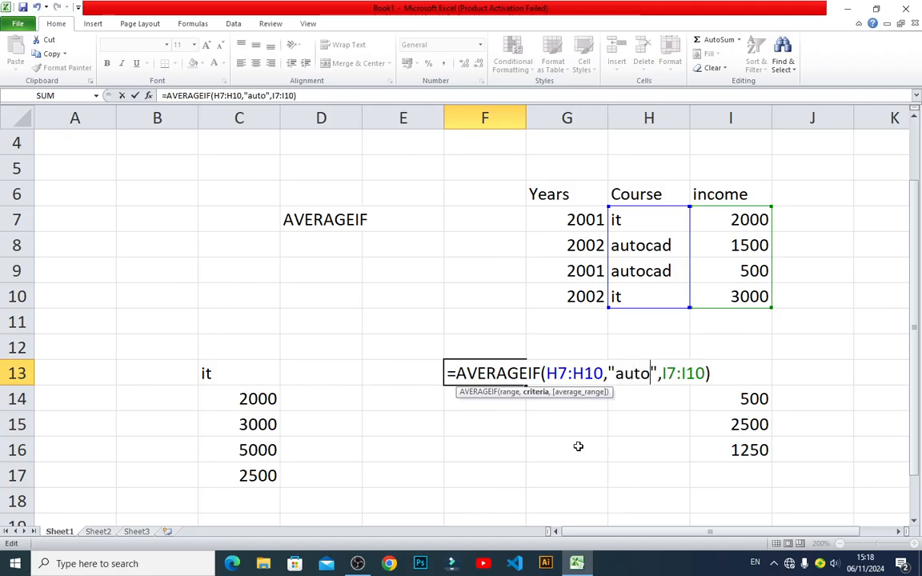
key(Return)
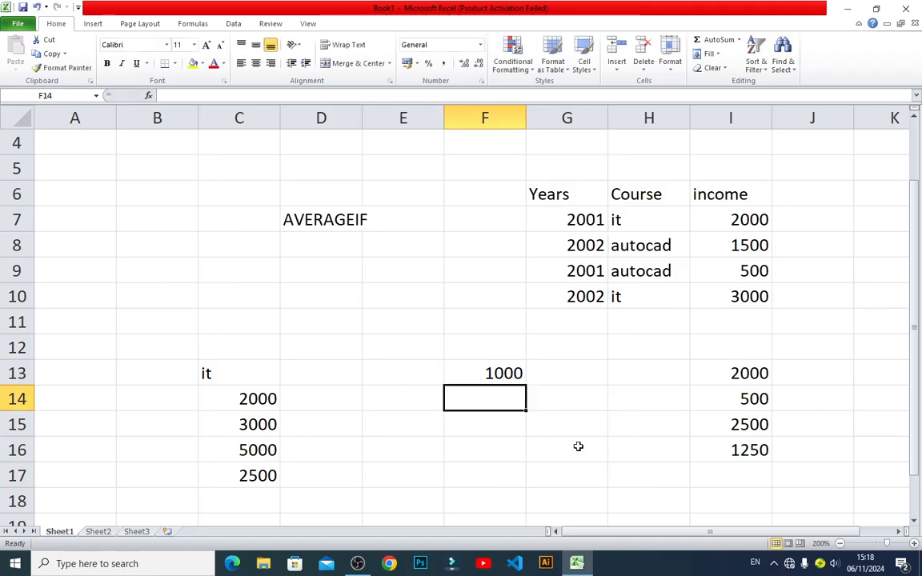
double_click(503, 371)
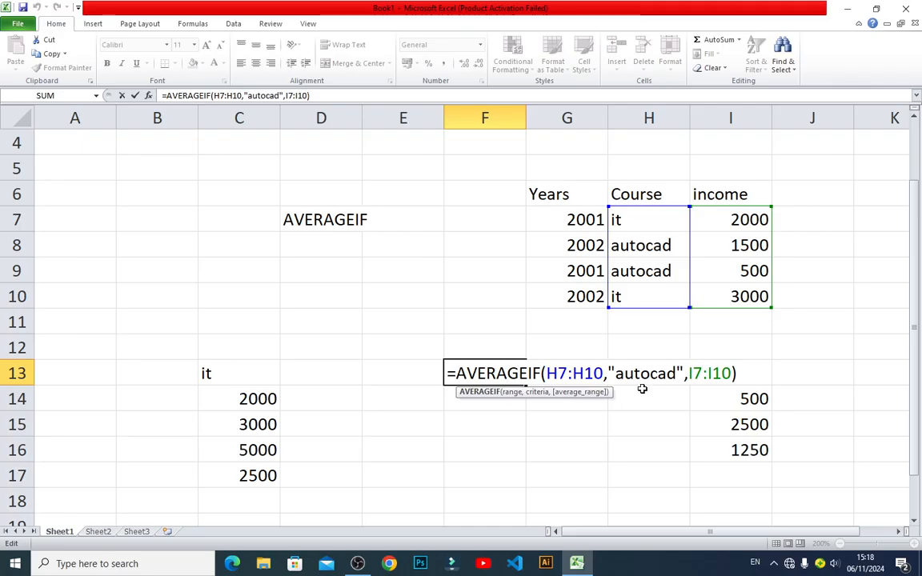
key(Escape)
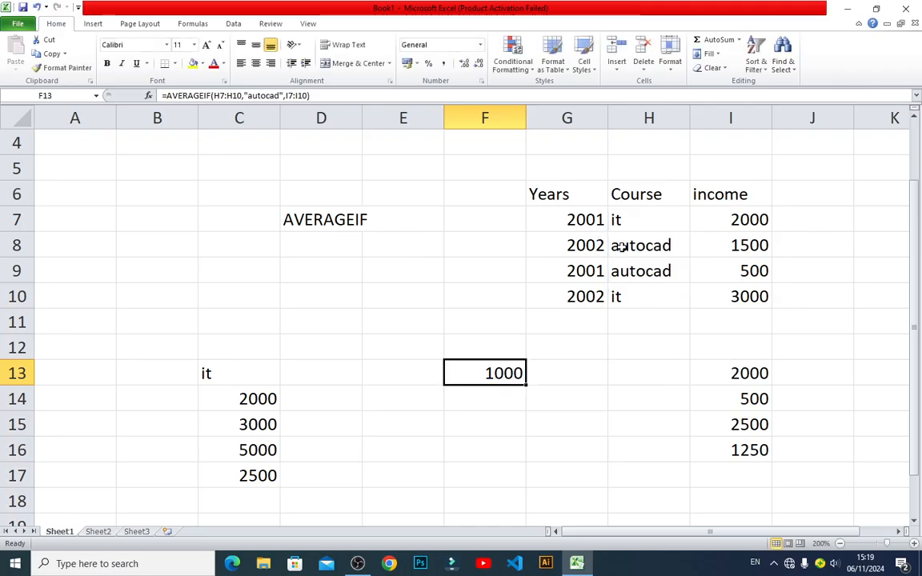
- Check the autocad incomes in the table and enter them as 1500 in E14 and 500 in E15
click(760, 246)
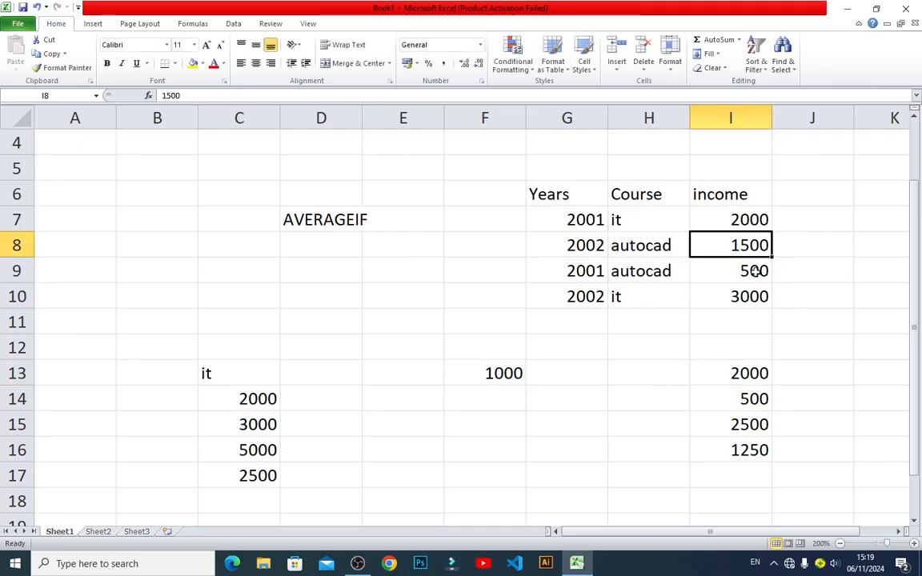
click(755, 274)
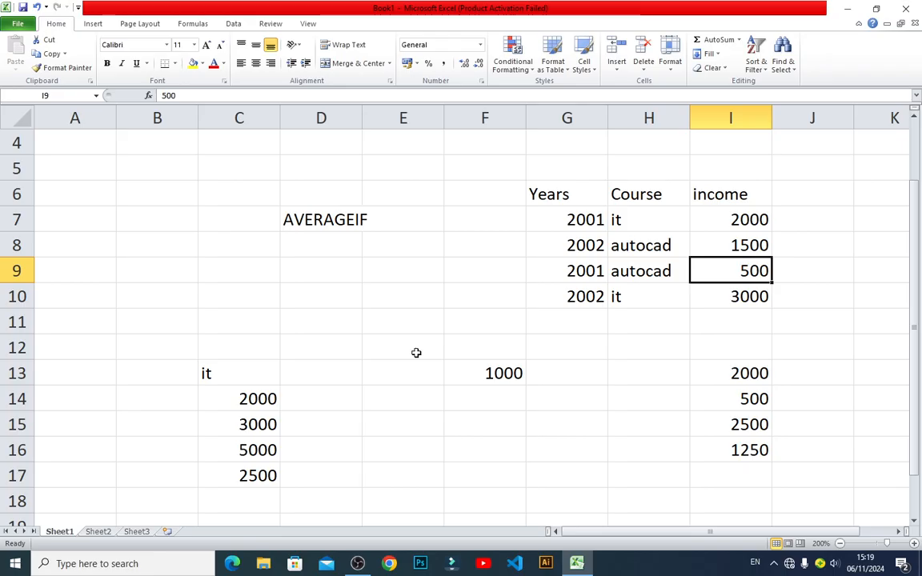
click(366, 407)
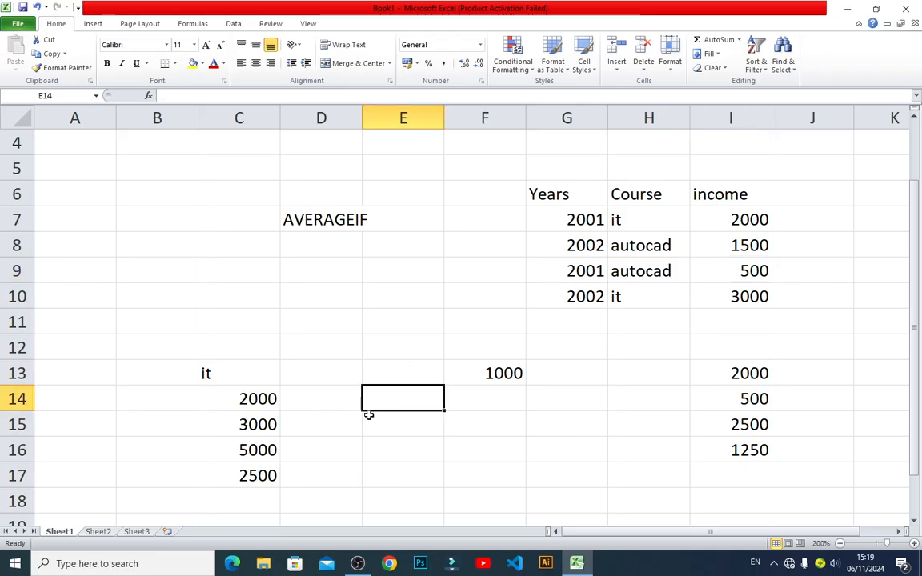
text(1500)
key(Return)
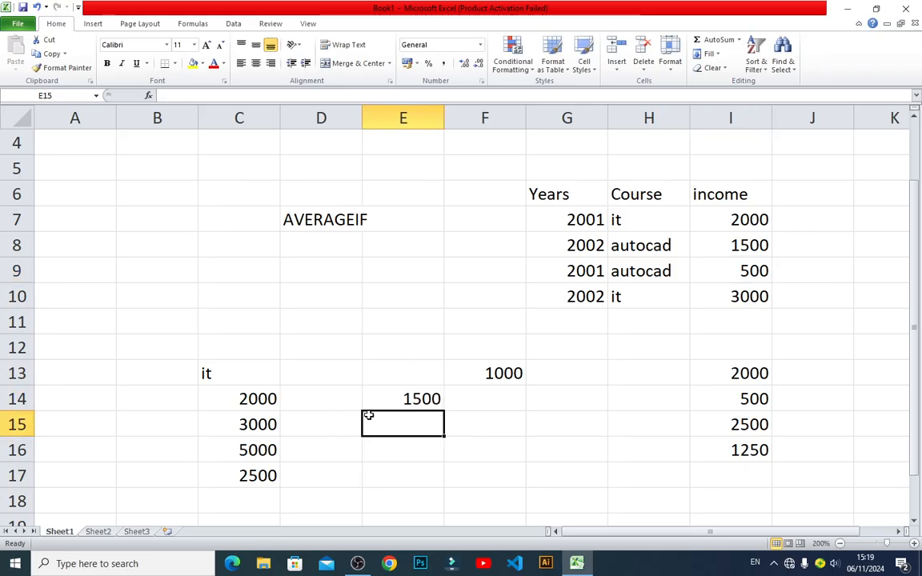
text(500)
key(Return)
- Total the two autocad incomes E14:E15 with a SUM formula in E16
text(=)
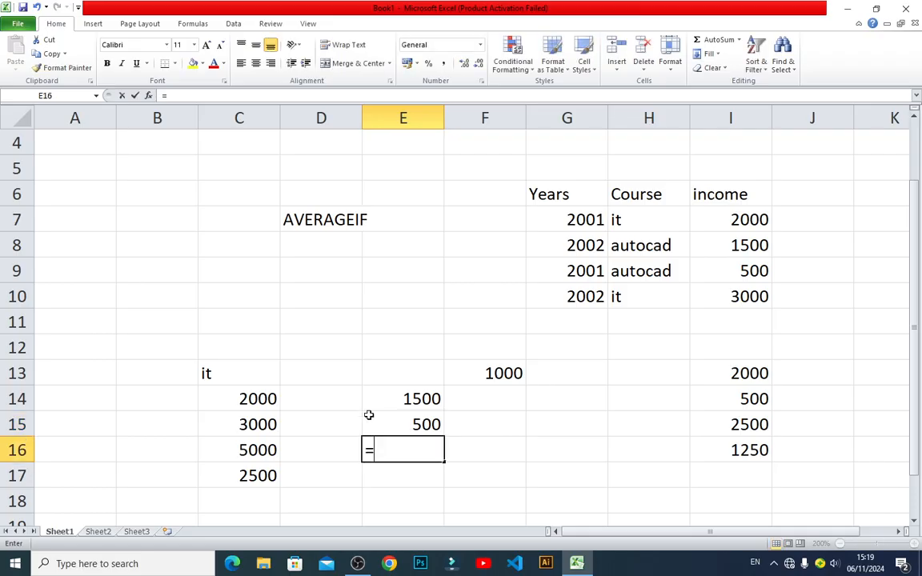
text(sum)
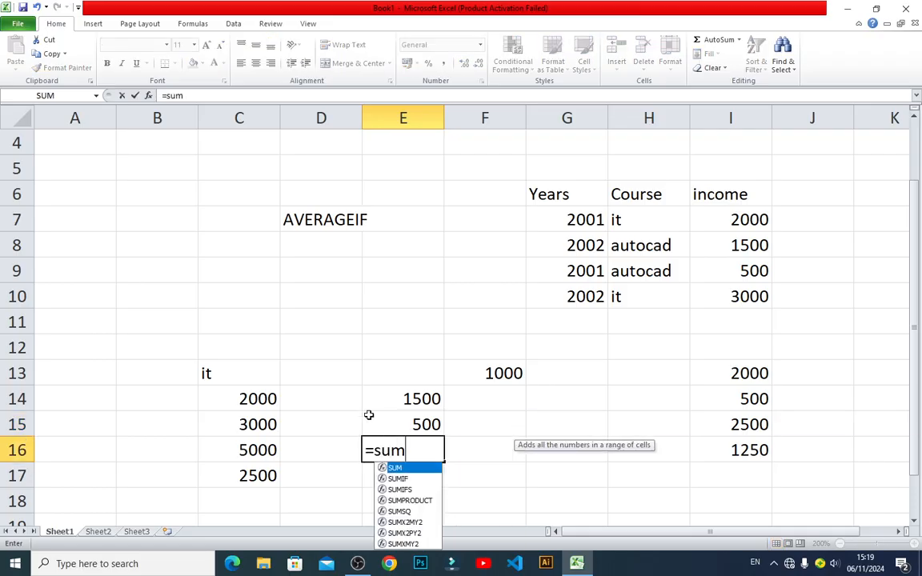
text((*)
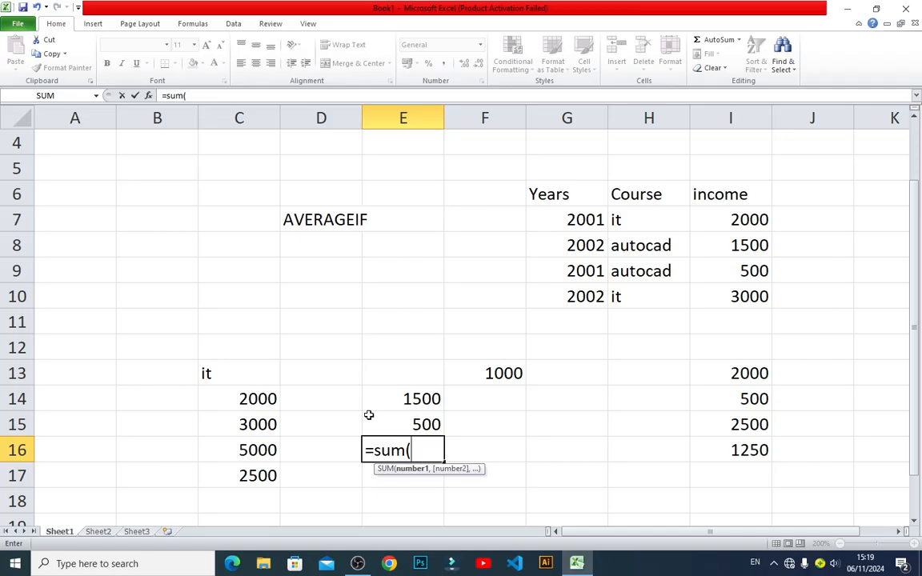
key(Up)
key(Up)
key(shift+Down)
key(Return)
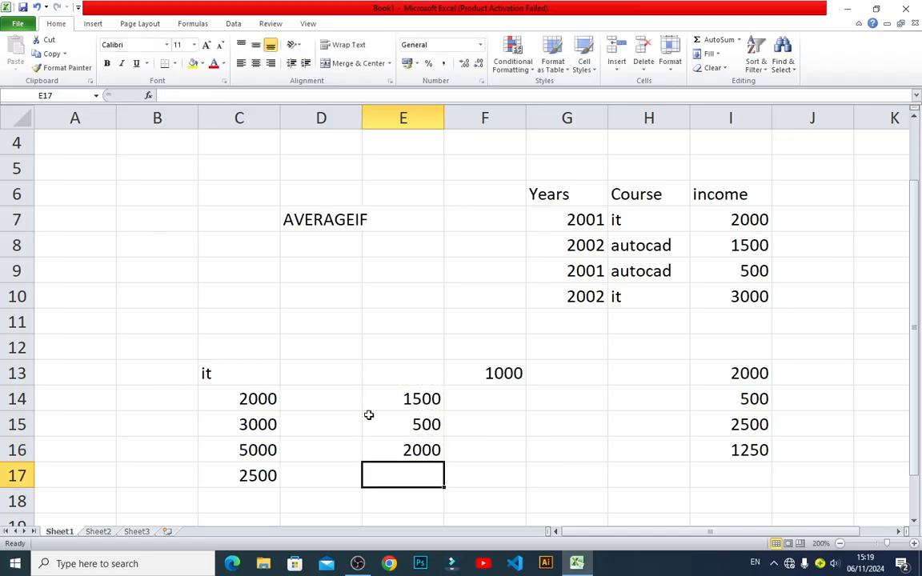
- Calculate the manual autocad average in E17 with the formula =E16/2
key(Down)
key(Up)
text(=)
key(Up)
key(Up)
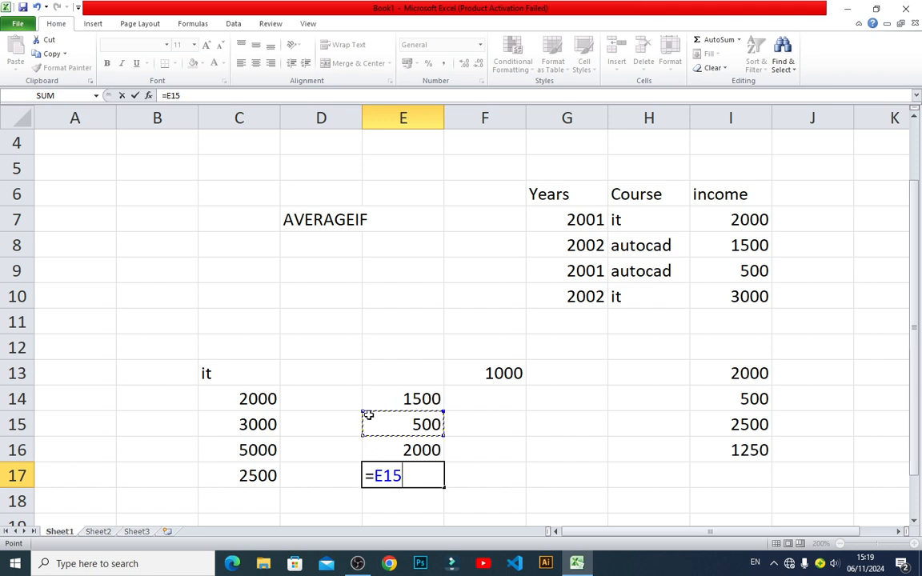
key(Down)
text(/2)
key(Return)
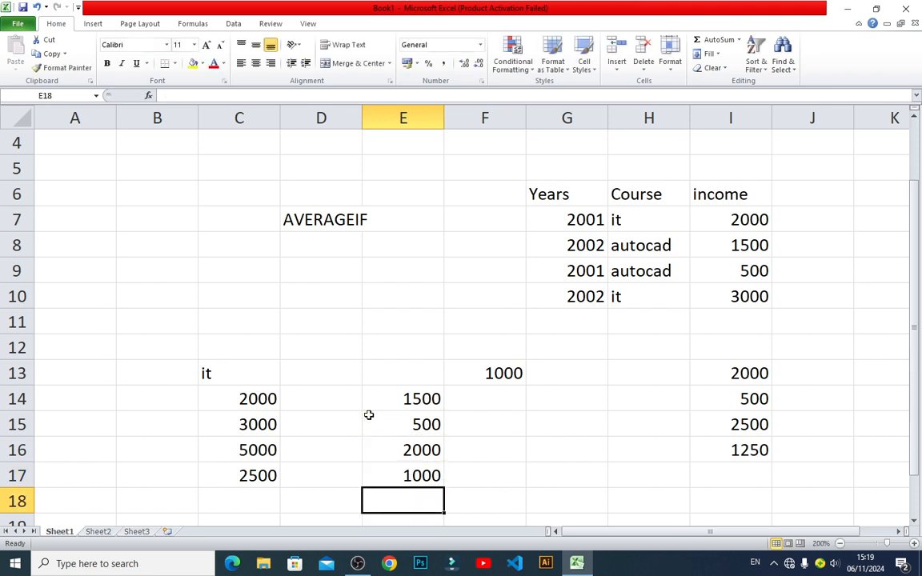
- Add a record in row 11 of the table with year 2001, course it and income 200
click(593, 319)
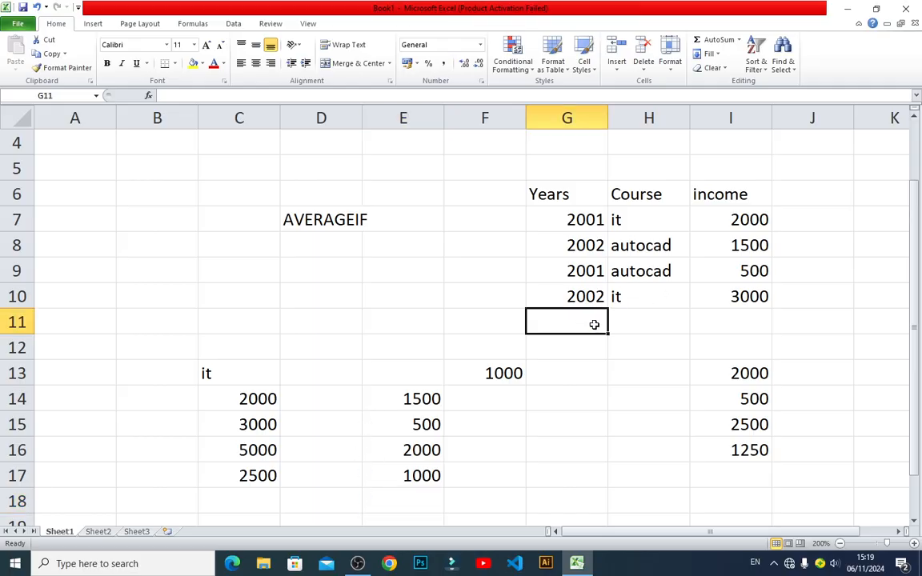
click(626, 316)
text(it)
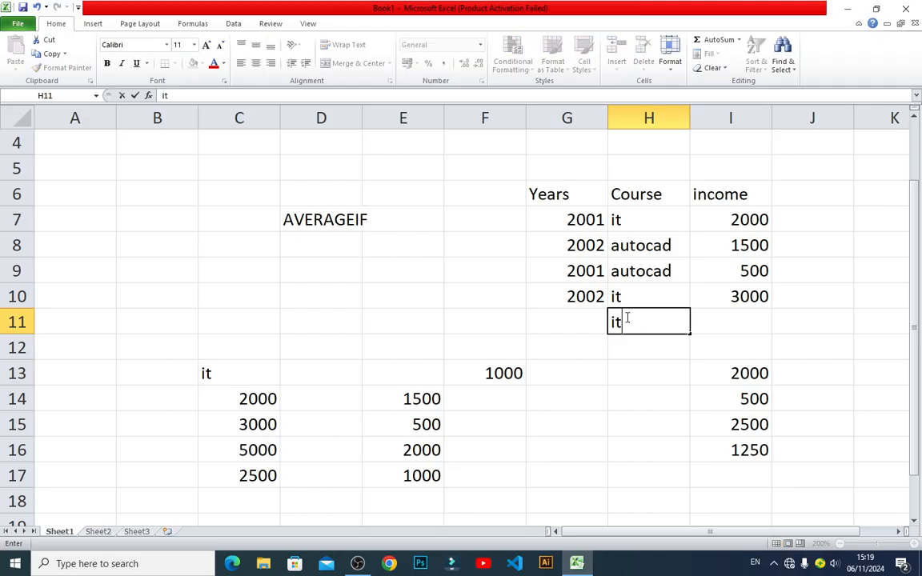
key(Tab)
text(2)
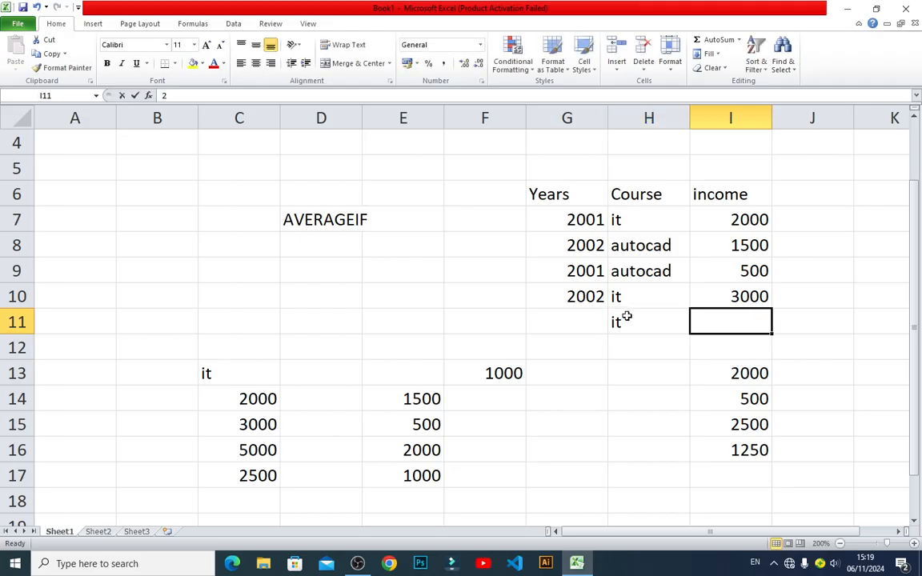
text(00)
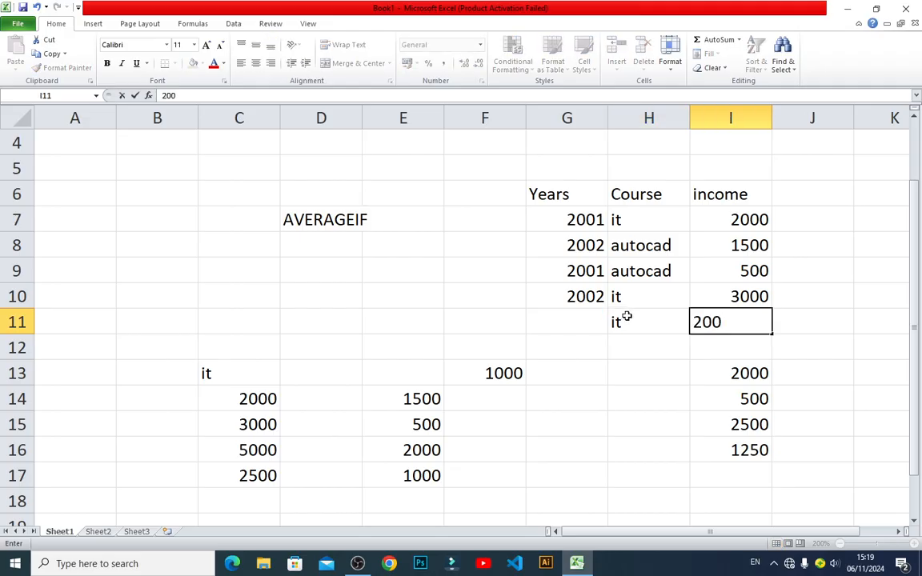
key(Tab)
key(Left)
key(Left)
key(Left)
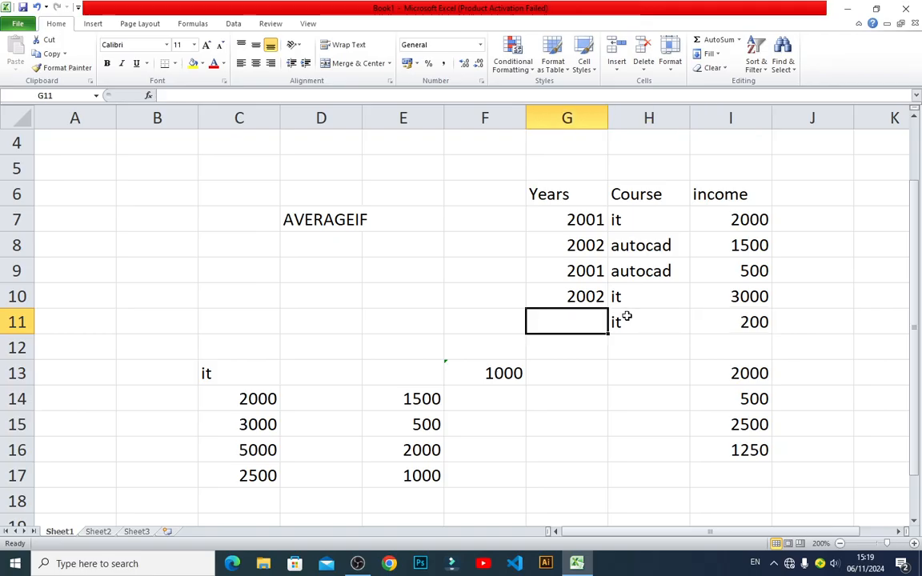
text(2001)
key(Return)
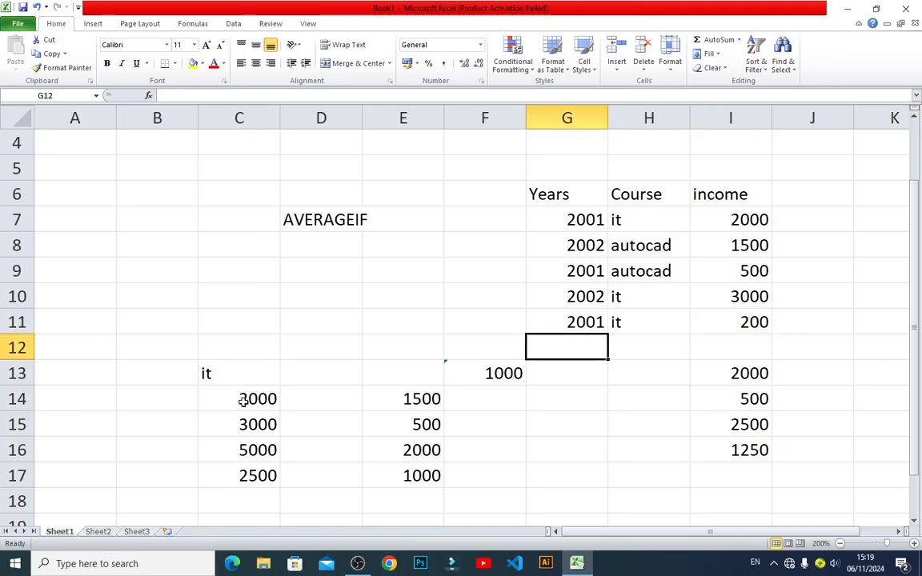
- Extend the ranges of the AVERAGEIF formula in F13 to H7:H11 and I7:I11 to include the added row
click(489, 373)
double_click(495, 373)
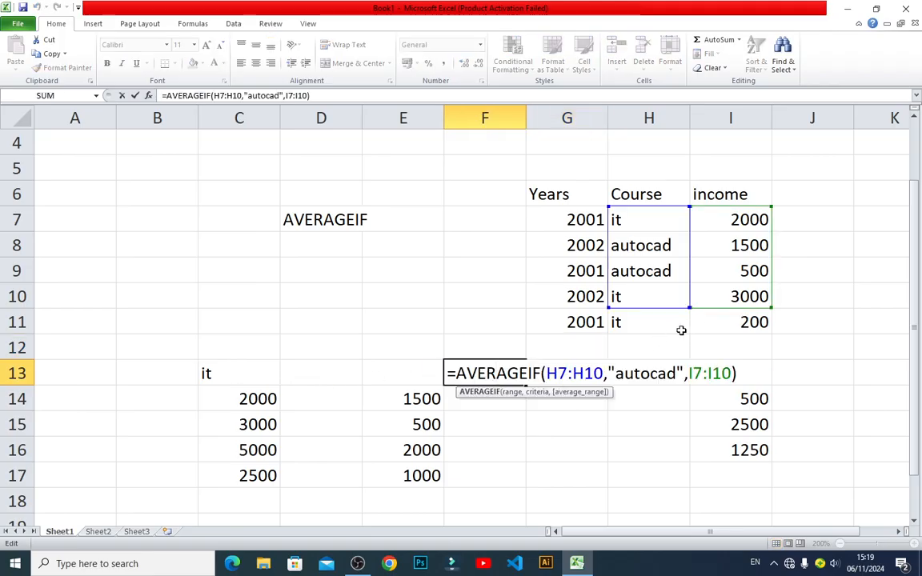
drag(687, 311, 688, 332)
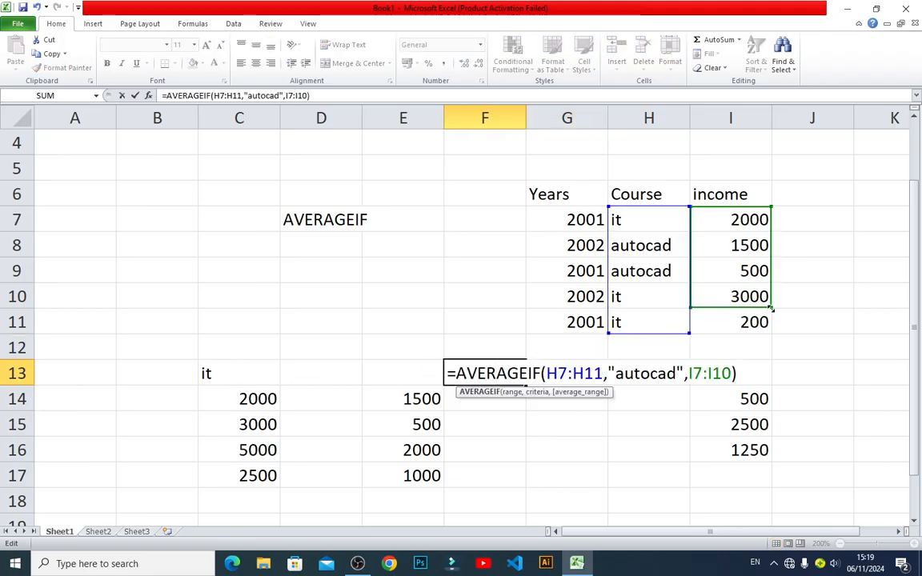
drag(773, 307, 773, 332)
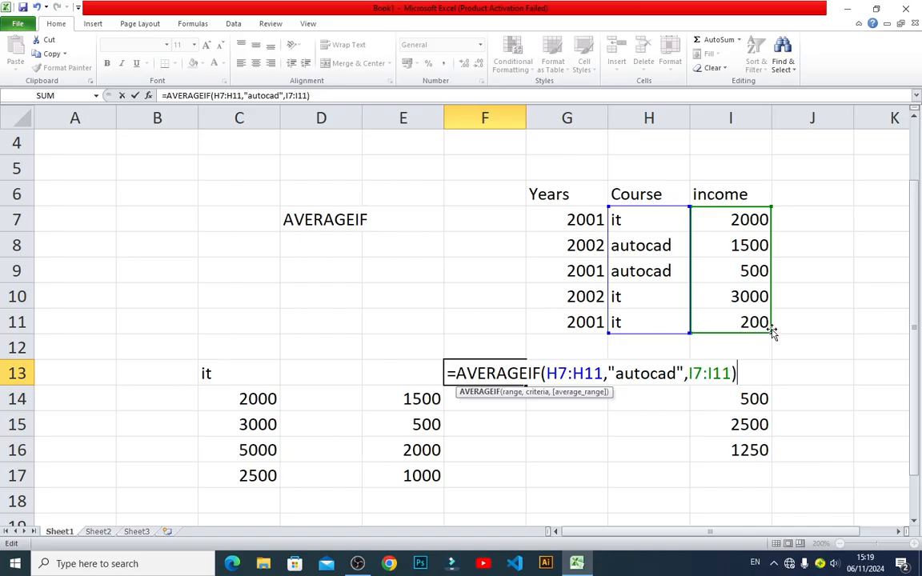
key(Return)
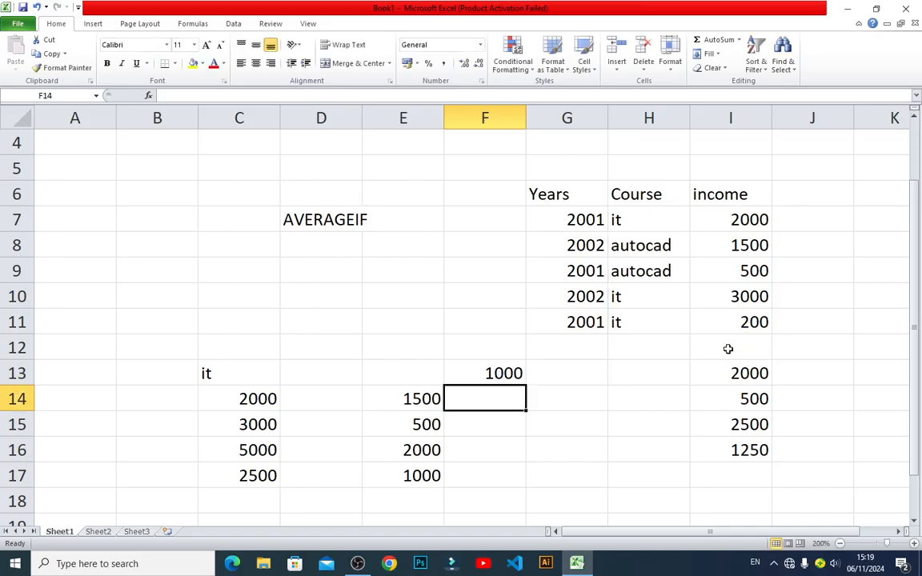
- Change the criterion of the AVERAGEIF formula in F13 from autocad to "it"
click(493, 373)
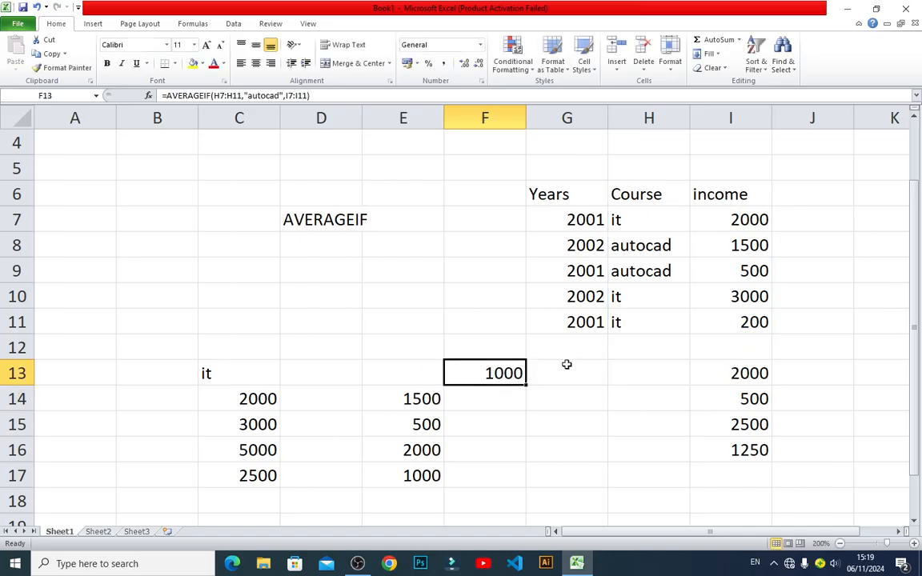
double_click(491, 376)
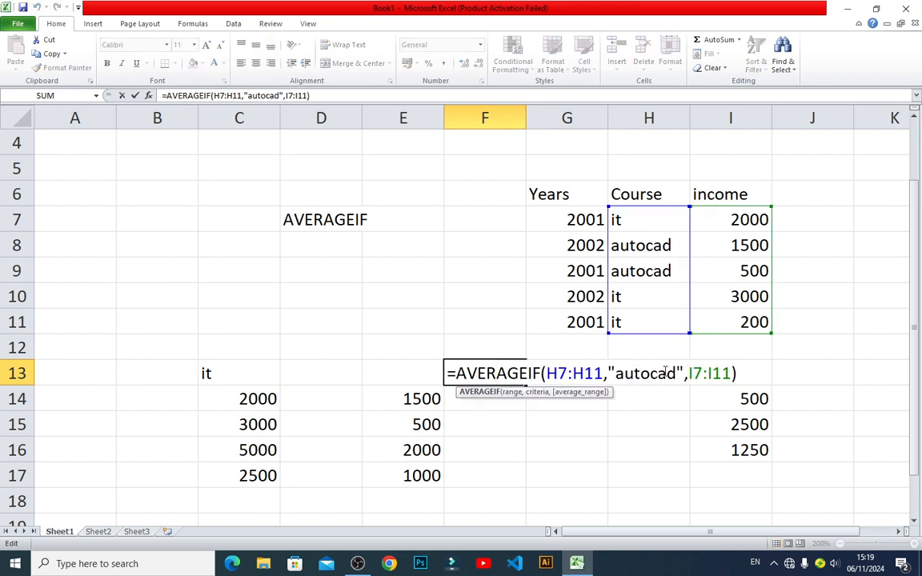
click(676, 373)
key(BackSpace)
key(BackSpace)
key(BackSpace)
key(BackSpace)
key(BackSpace)
key(BackSpace)
key(BackSpace)
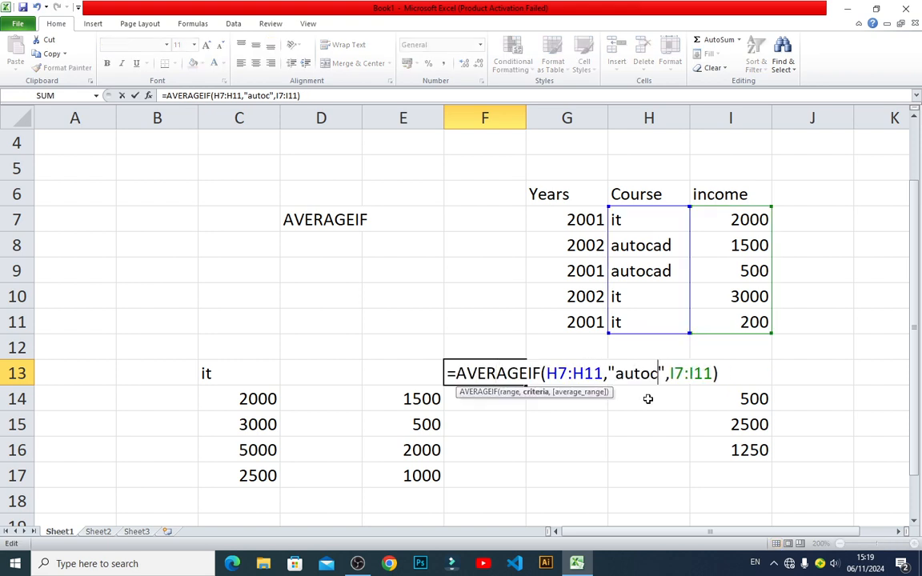
text(it)
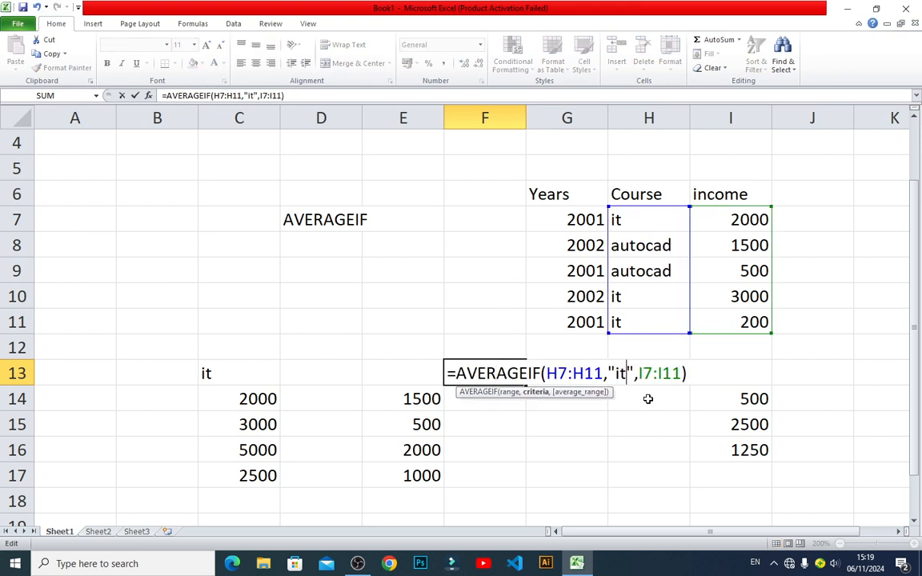
key(Return)
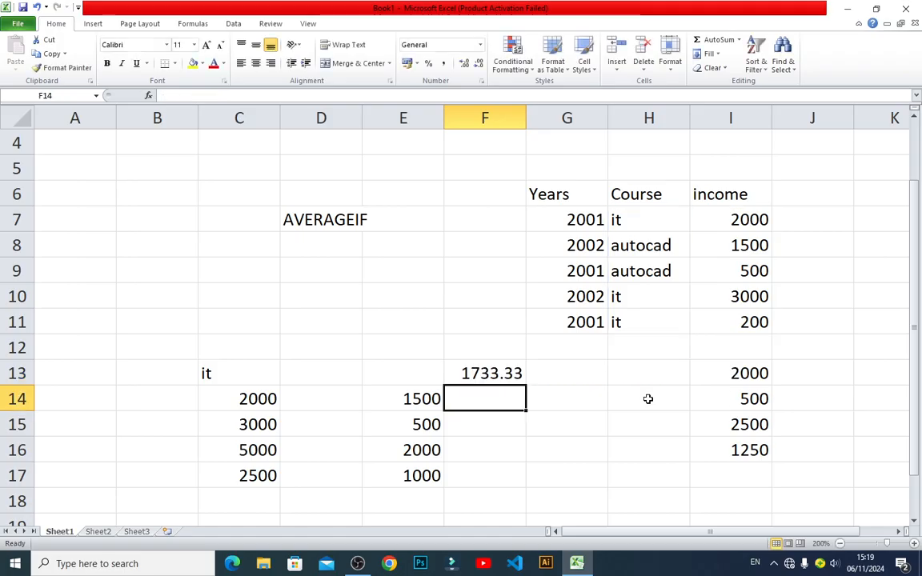
click(484, 373)
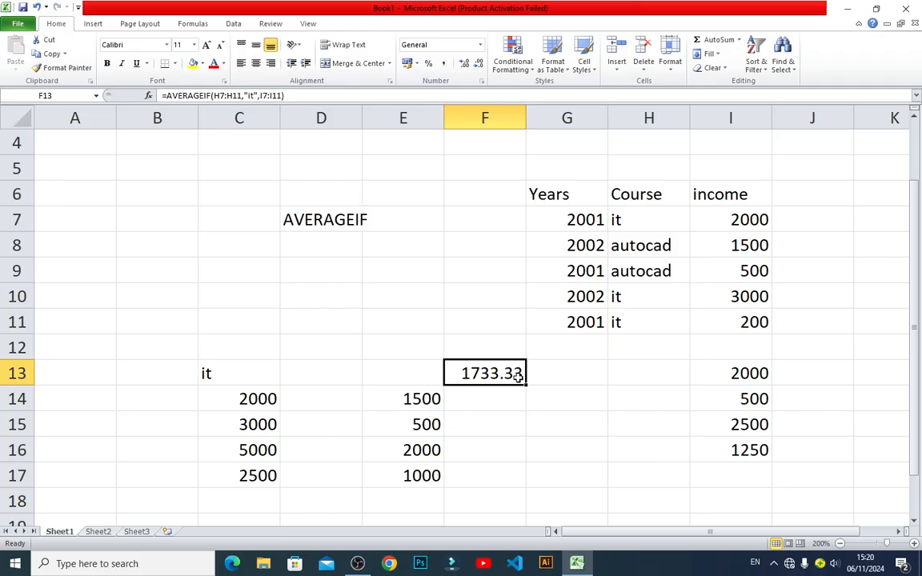
- Check the listed it incomes against the table and replace the total in C16 with the third income, 200
click(242, 378)
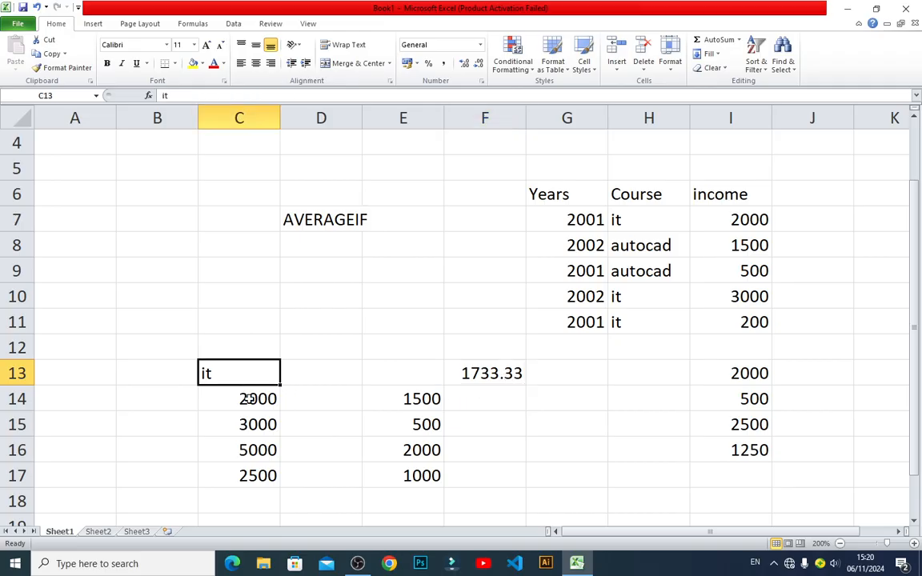
click(248, 398)
click(751, 218)
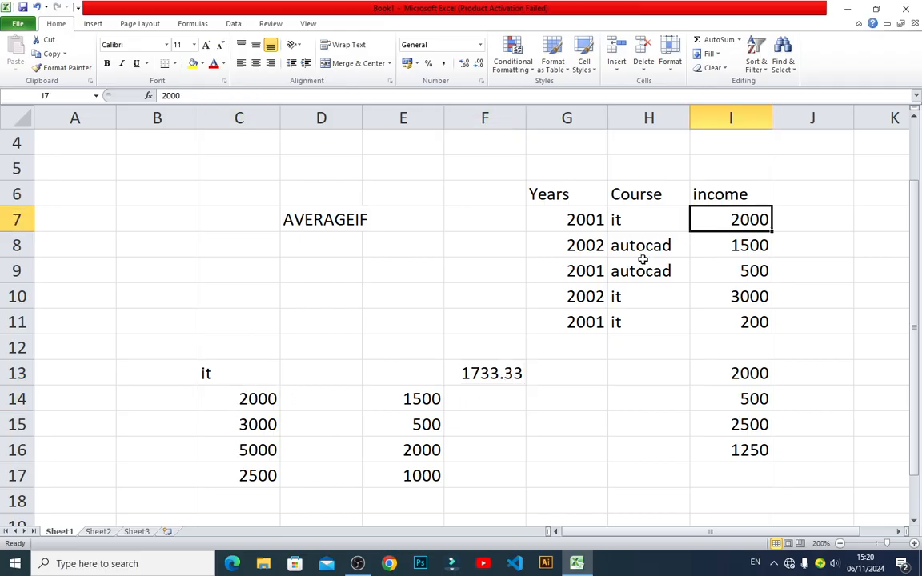
click(273, 413)
click(741, 295)
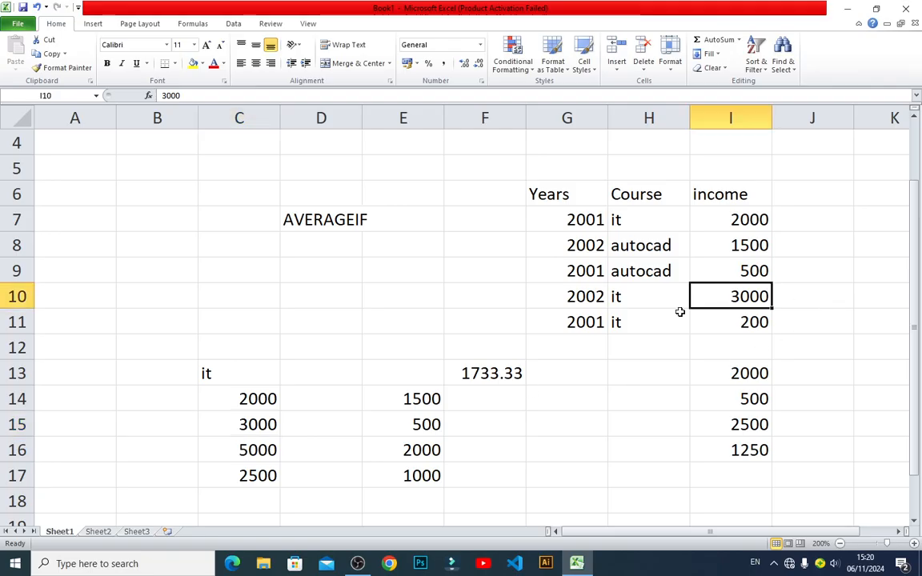
click(248, 452)
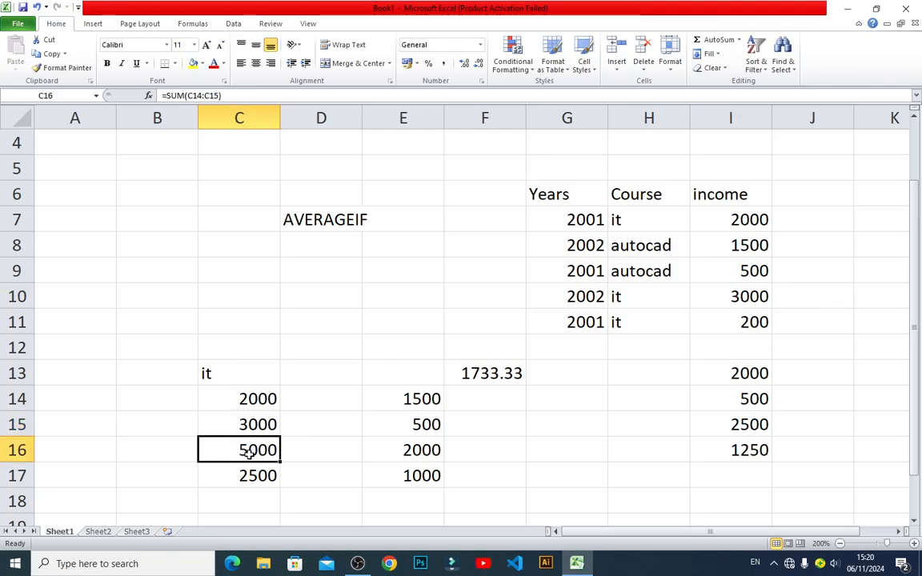
text(200)
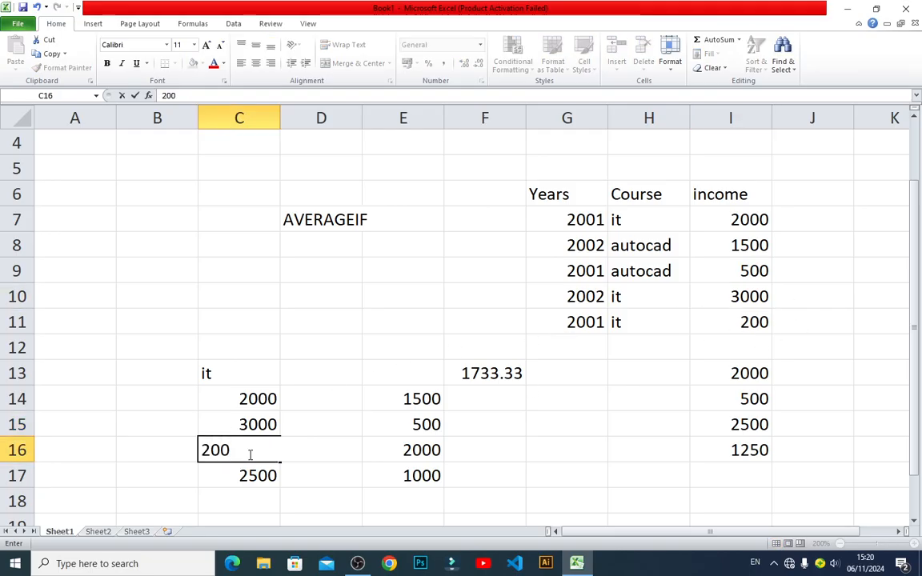
key(Return)
- Replace the content of C17 with a SUM formula totalling the it incomes C14:C16
key(Delete)
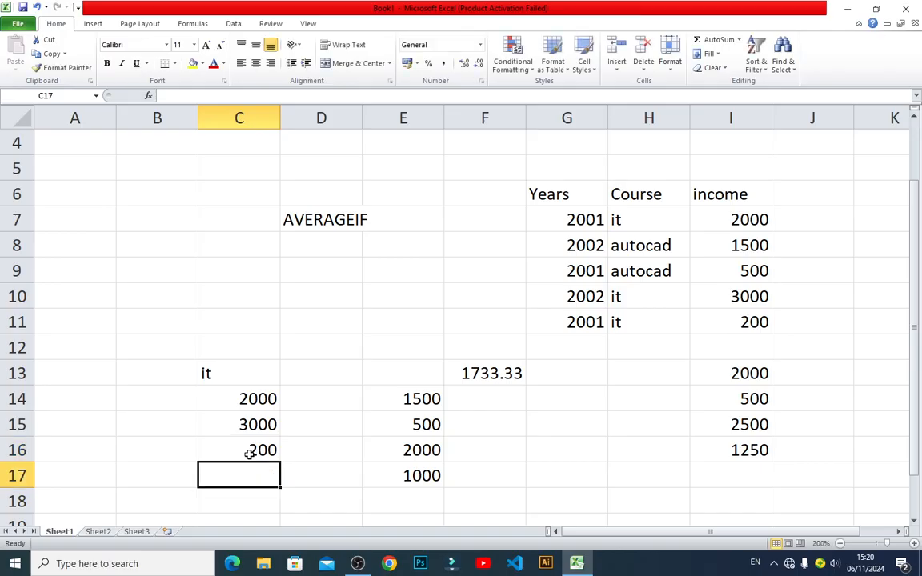
text(=sum()
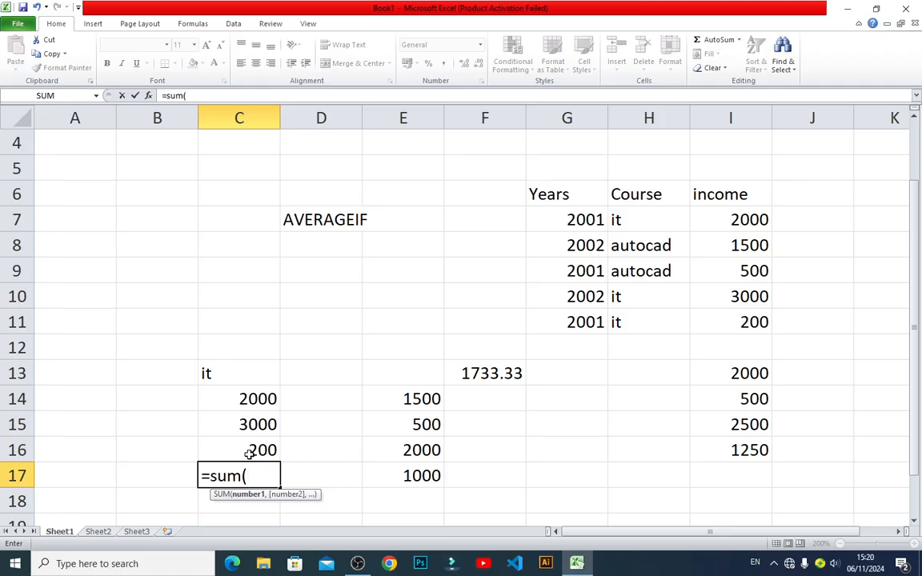
drag(246, 397, 254, 441)
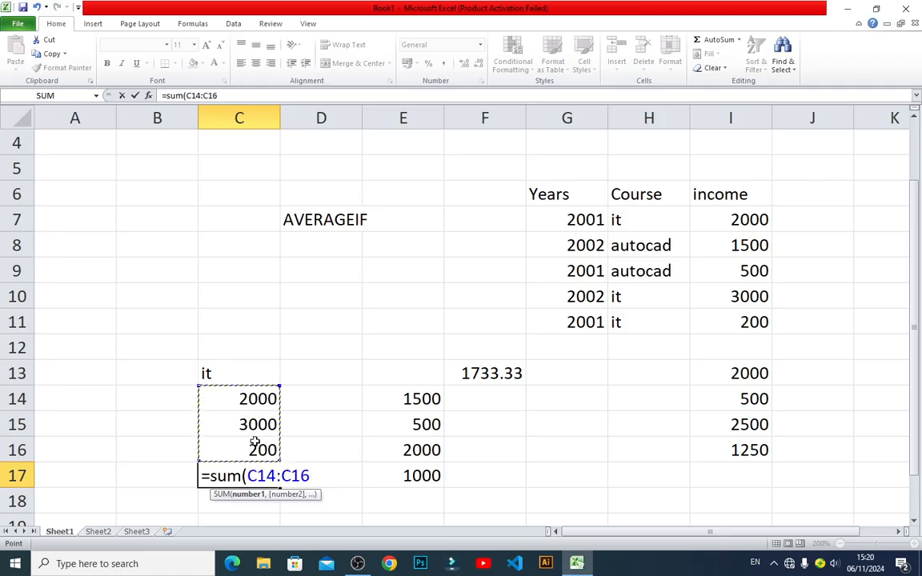
key(Return)
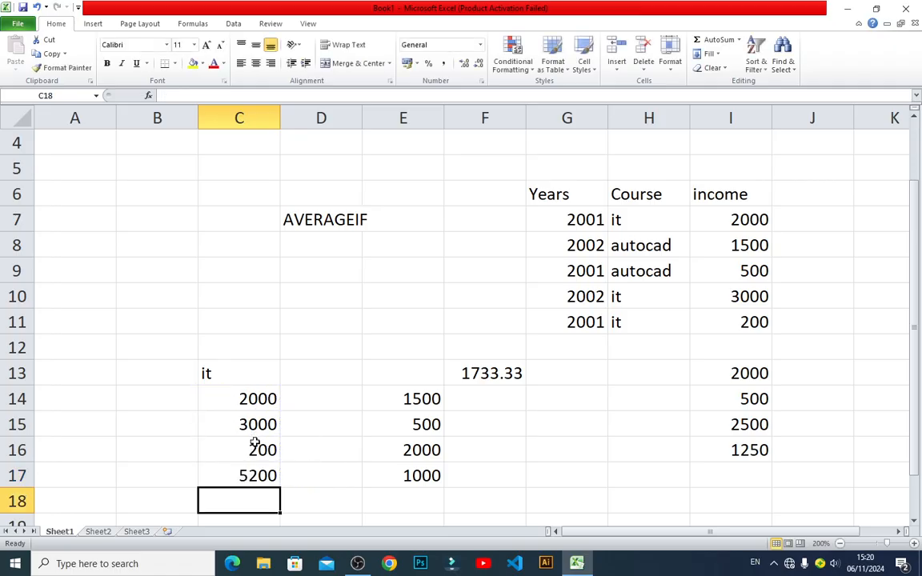
- Calculate the manual it average in C18 with the formula =C17/3
click(494, 373)
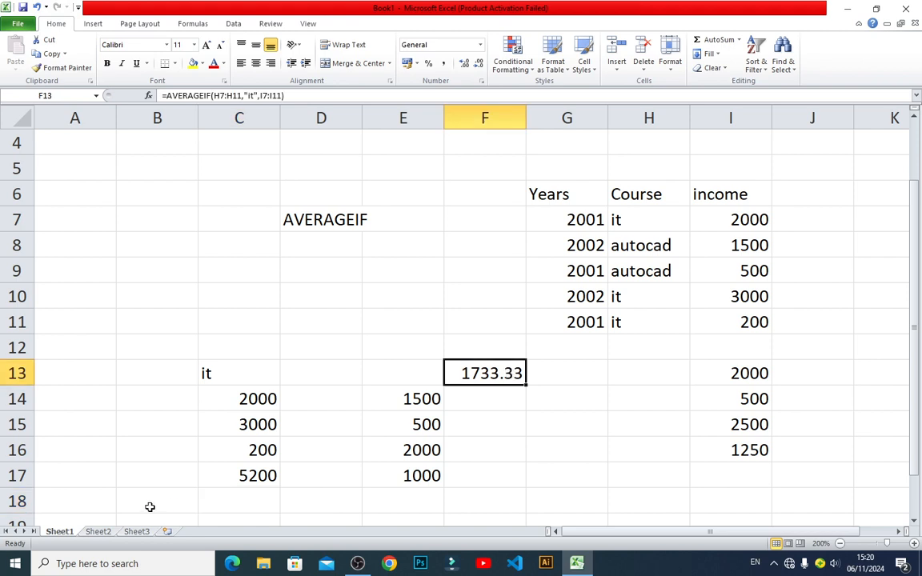
click(245, 502)
text(=)
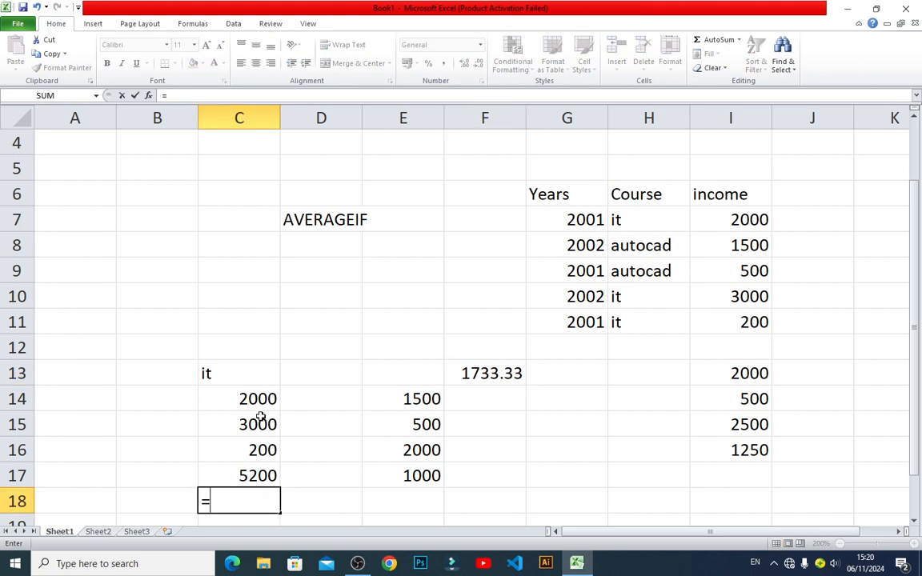
click(259, 475)
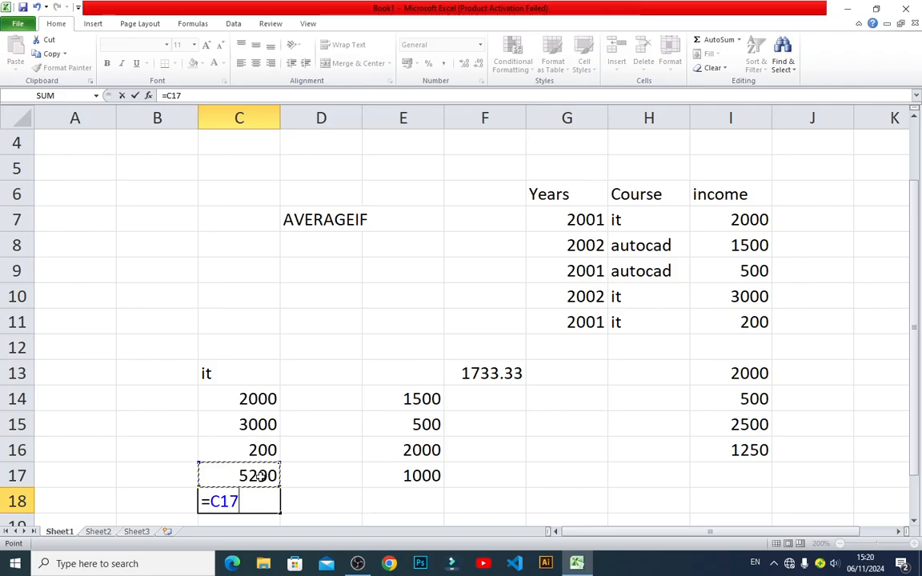
text(/3)
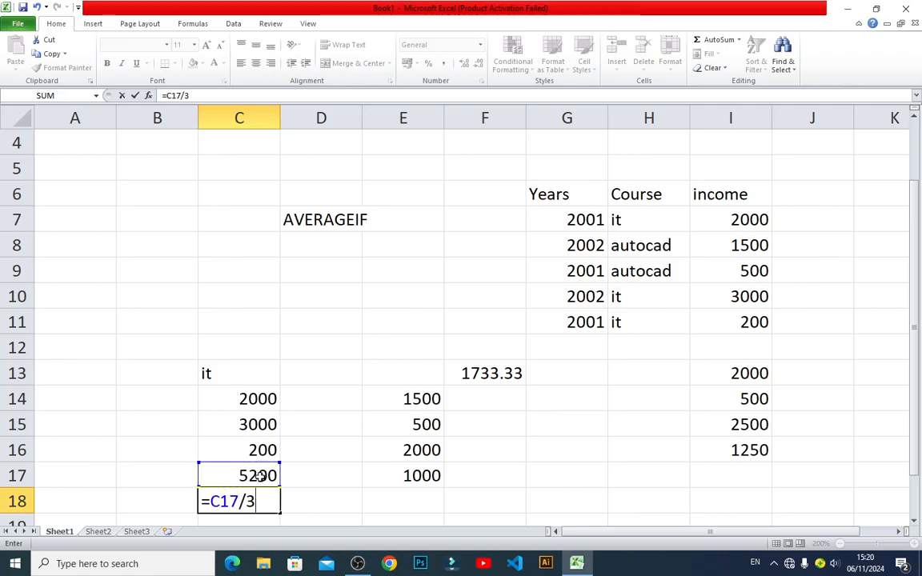
key(Return)
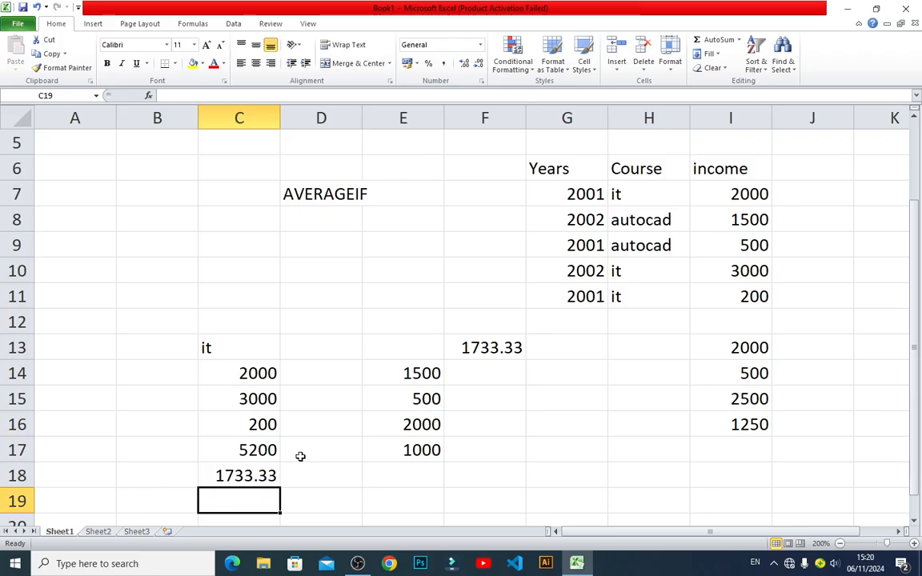
scroll(300, 456, up, 1)
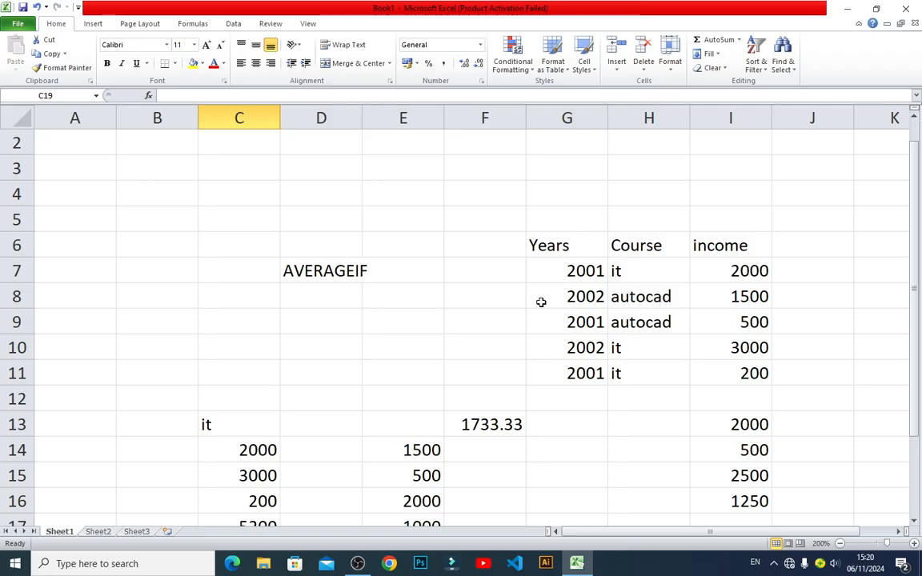
mouse_move(358, 566)
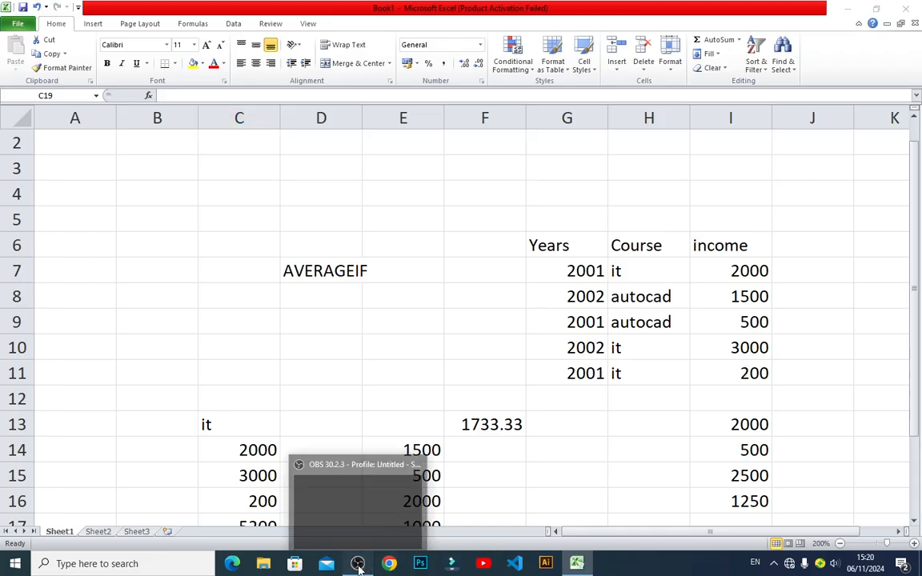